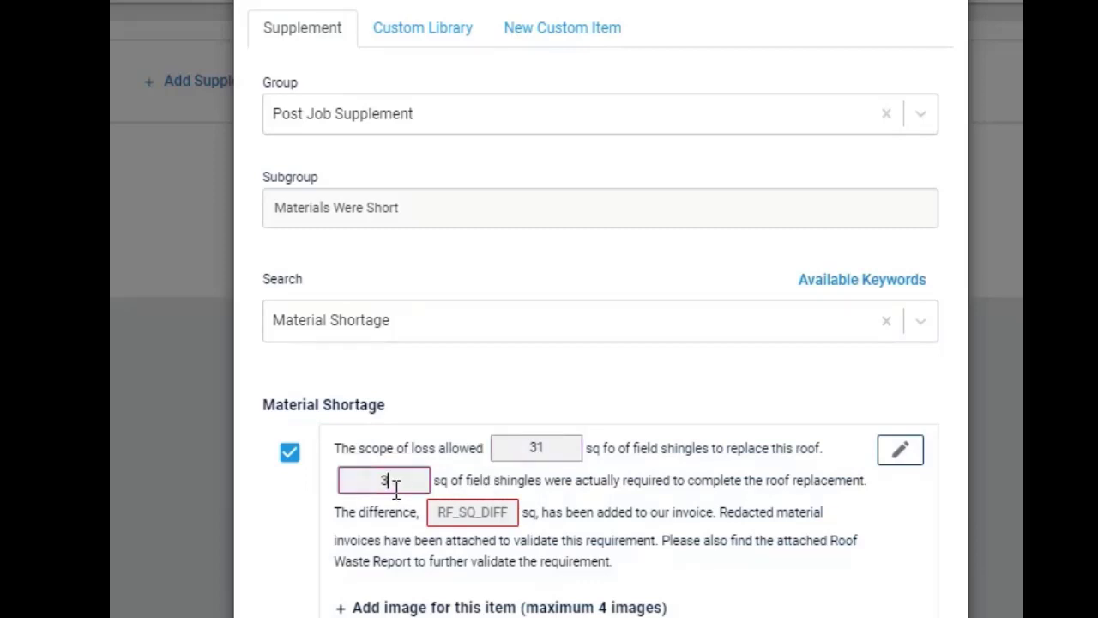
Set the field shingle difference in the Material Shortage item to 4 sq
click(468, 511)
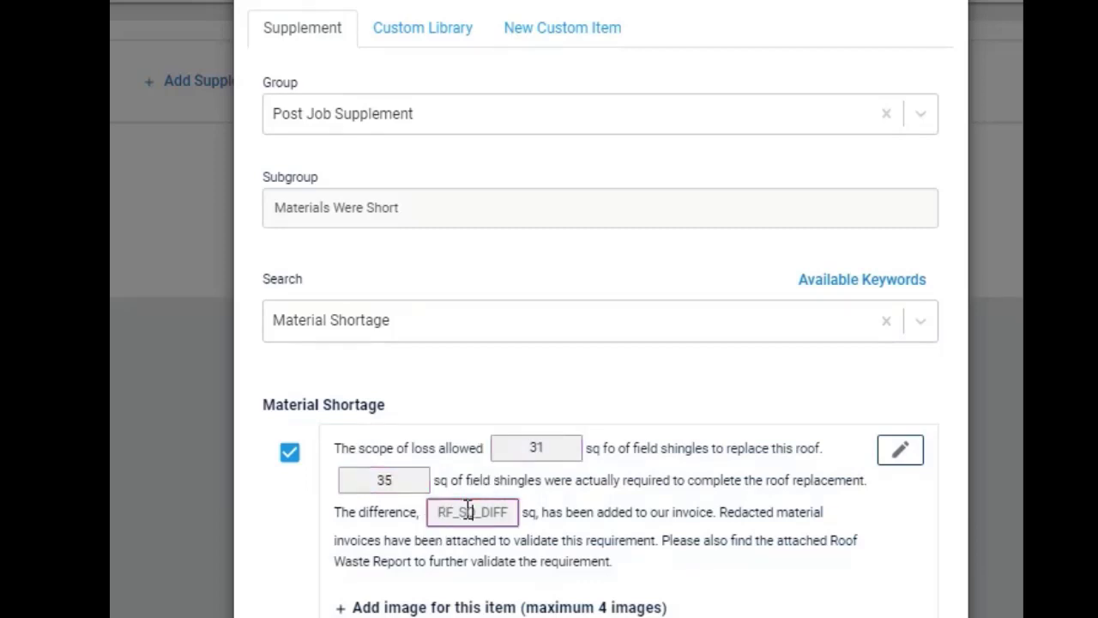
text(4)
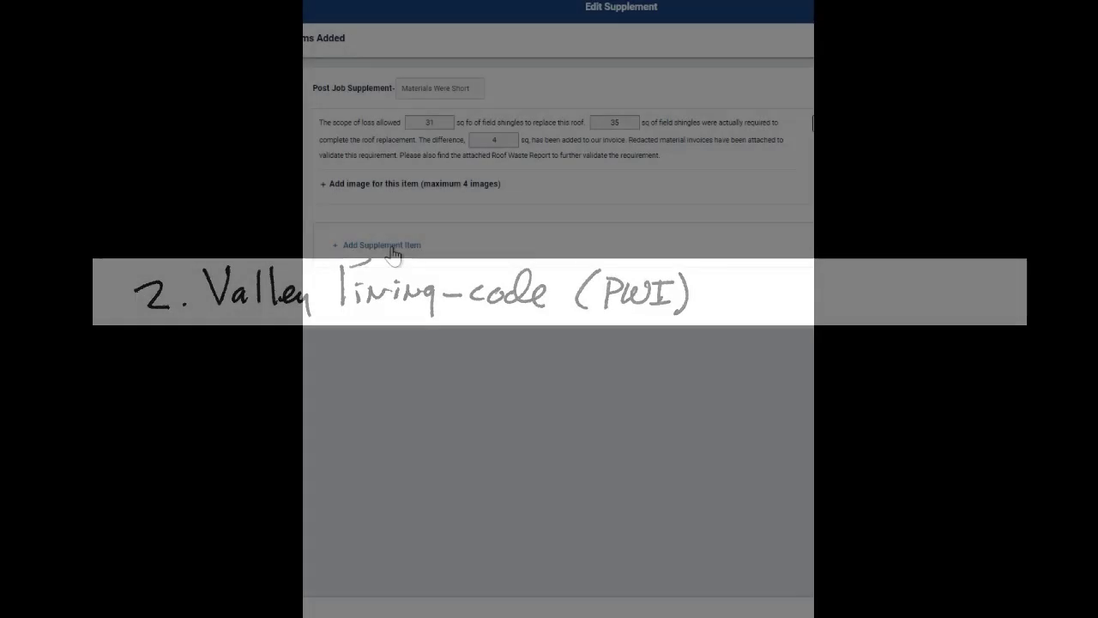
Start a new supplement item in the Paid When Incurred group with the subgroup "Valley Lining Was Installed to Comply With Code"
click(391, 247)
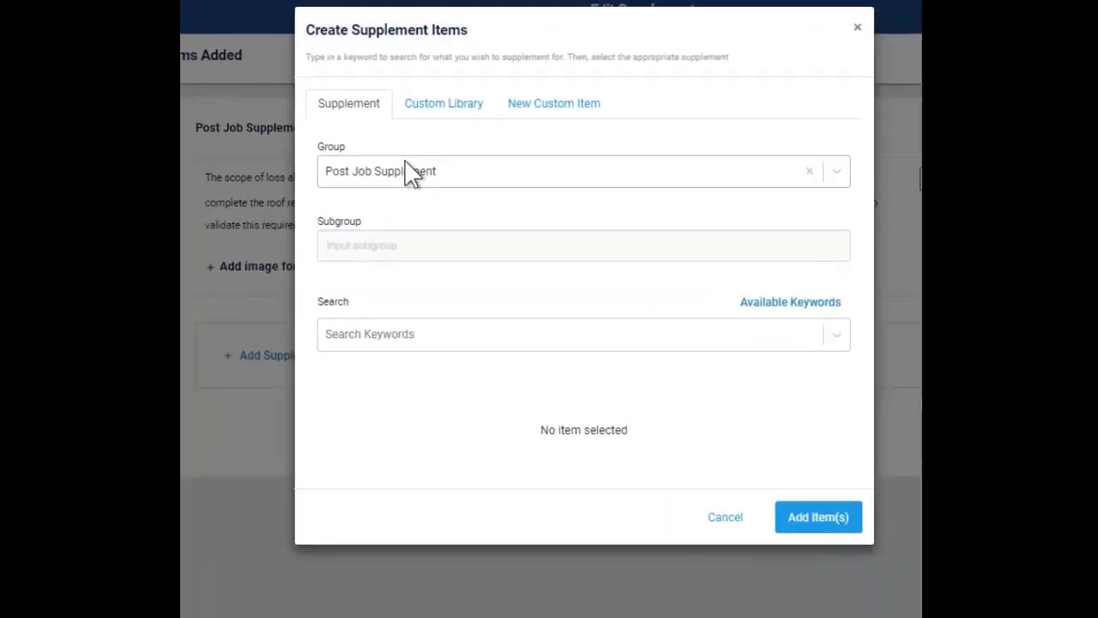
click(451, 123)
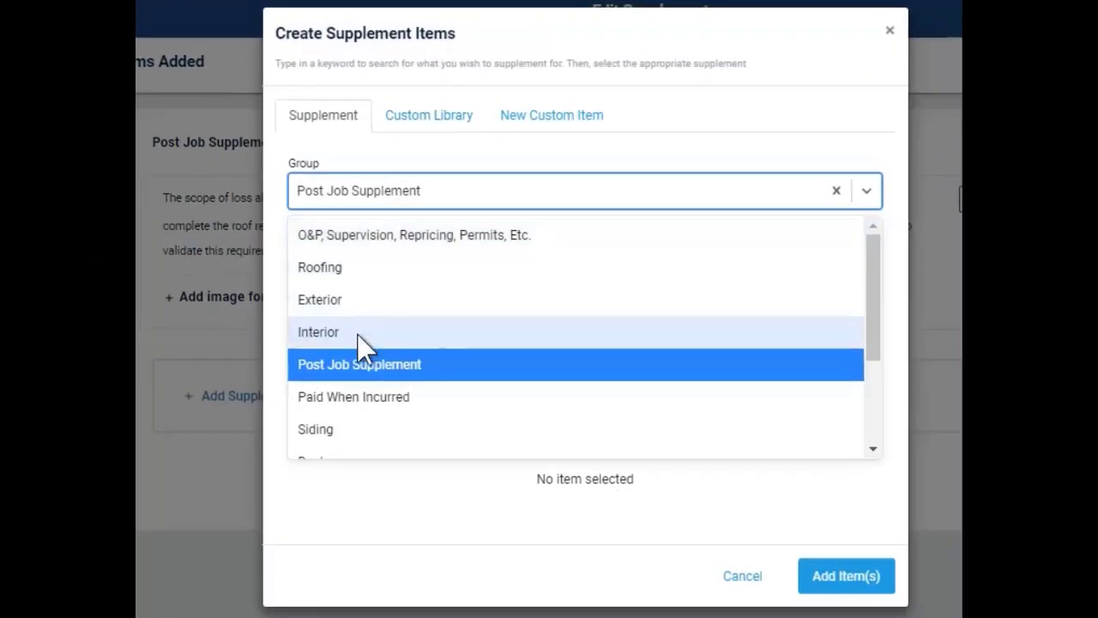
click(351, 399)
click(346, 275)
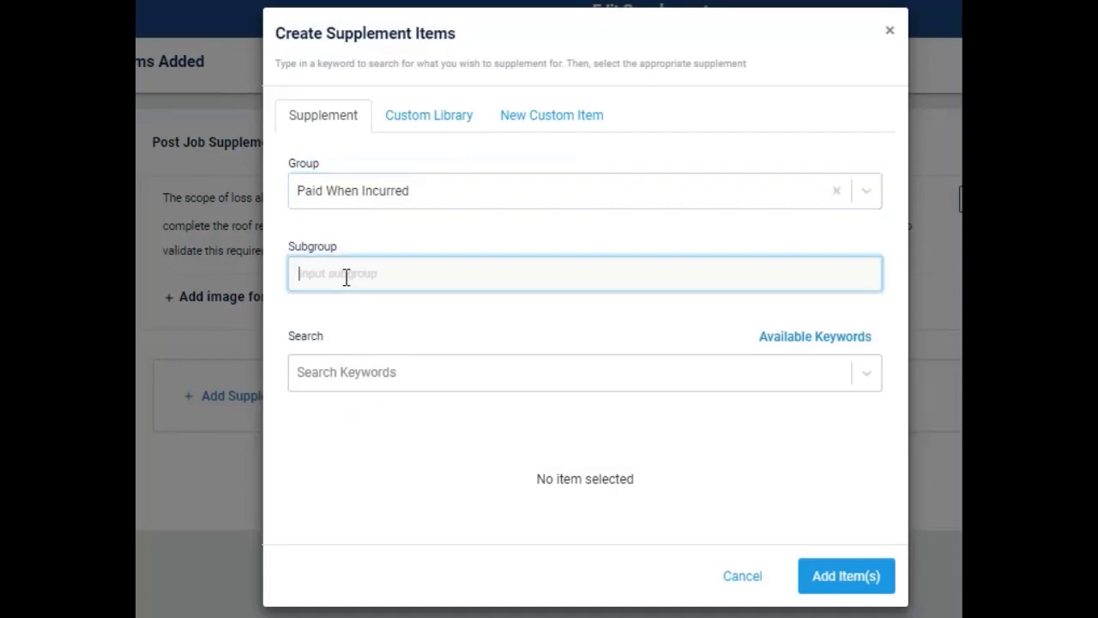
text(Valley Lining Was Installed to Comply With Code)
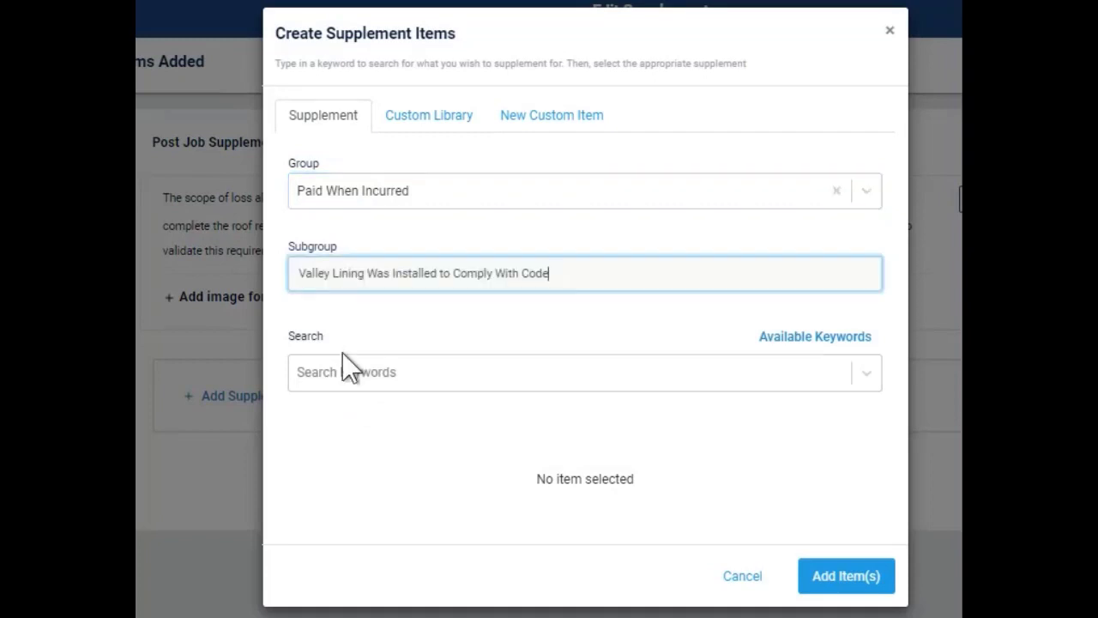
Find items by the Valley Lining keyword, select the ice & water barrier entry, and add an image for the valley lining
click(350, 378)
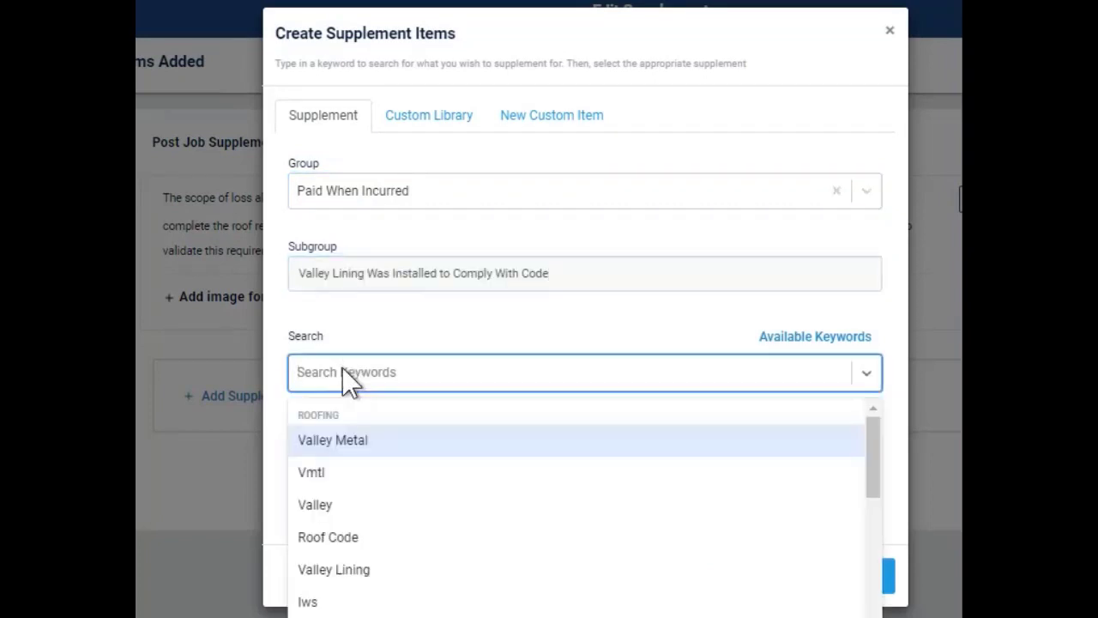
click(352, 571)
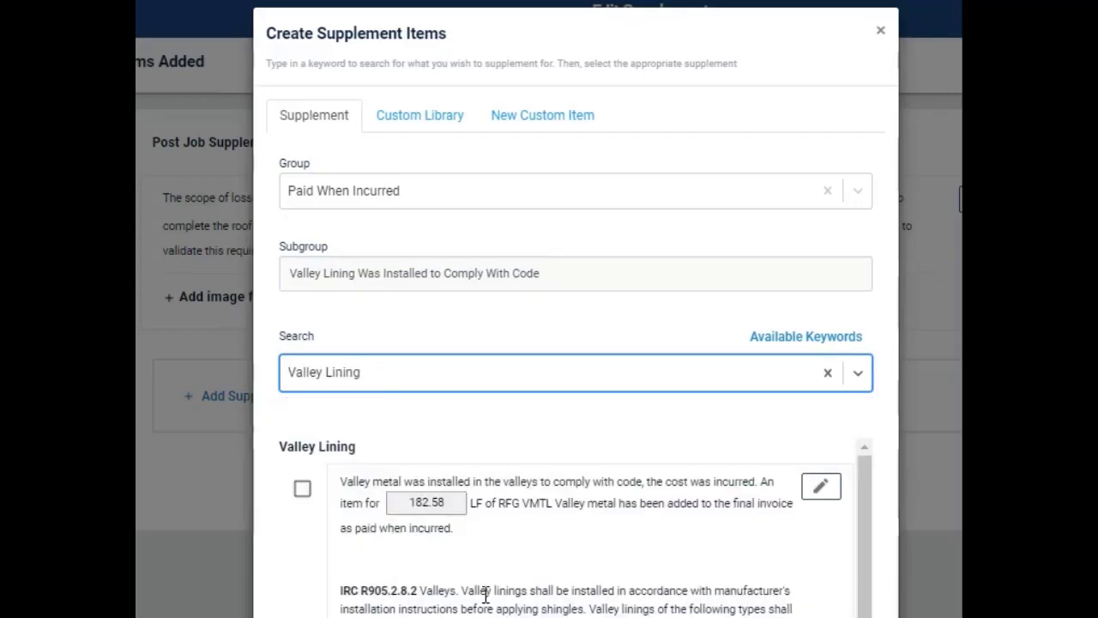
scroll(485, 594, down, 10)
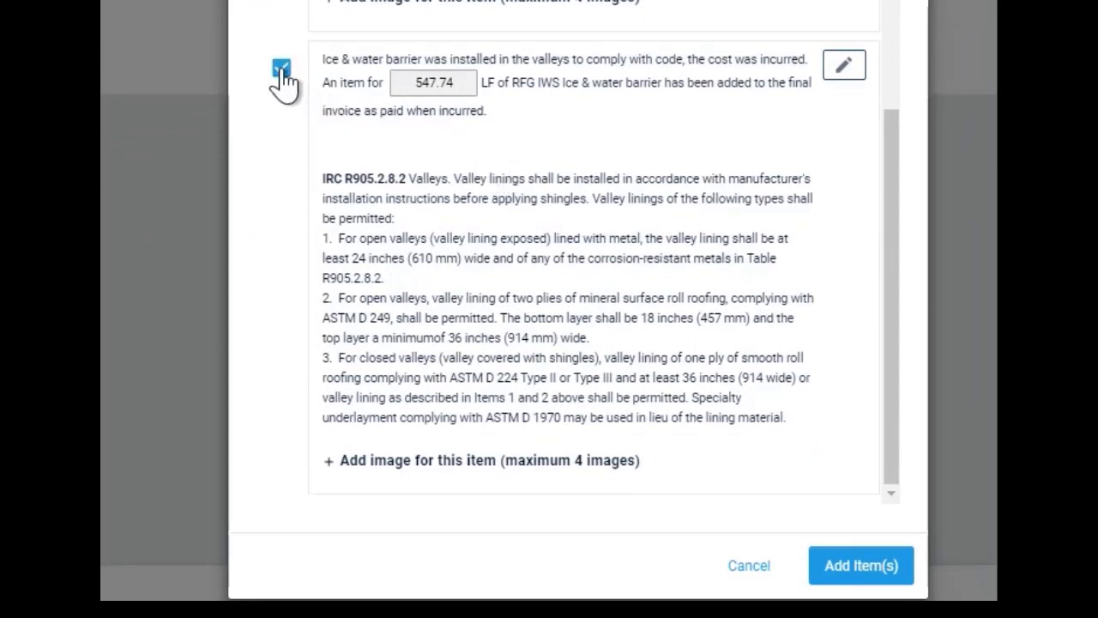
click(383, 461)
scroll(382, 460, down, 1)
click(383, 460)
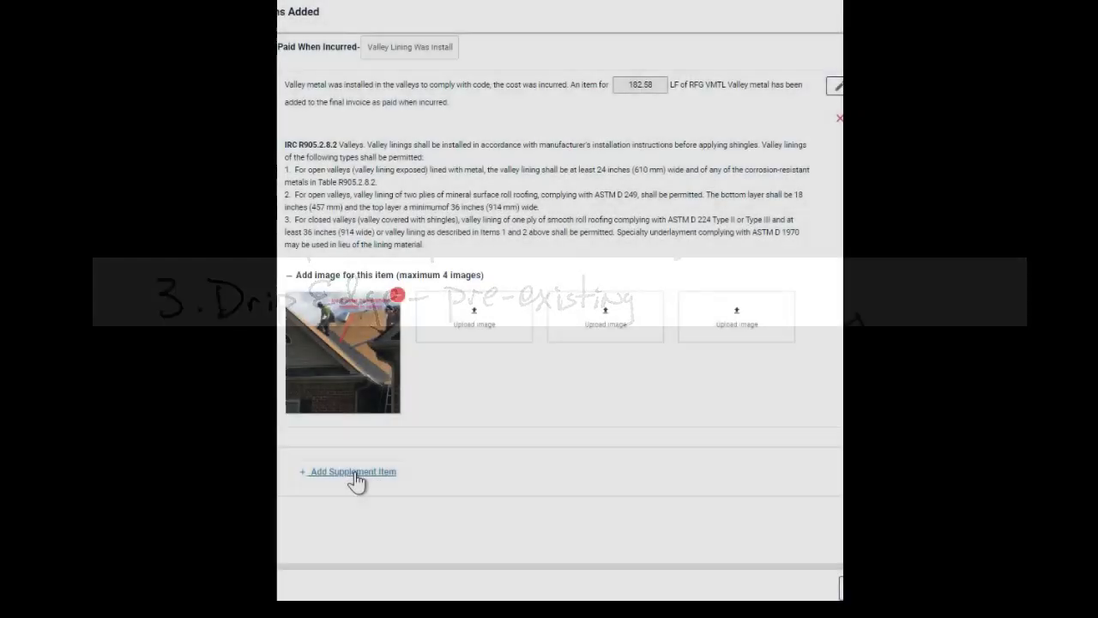
Start a new Post Job Supplement item with the subgroup "Drip Edge Installed On Existing Roof On Top of Felt"
click(352, 477)
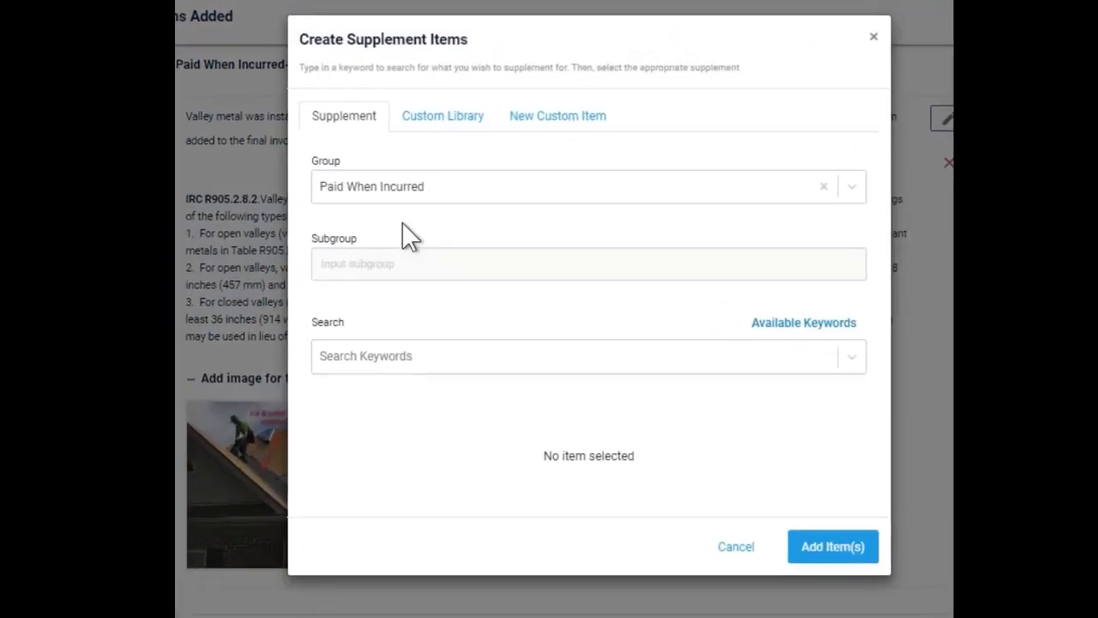
click(421, 191)
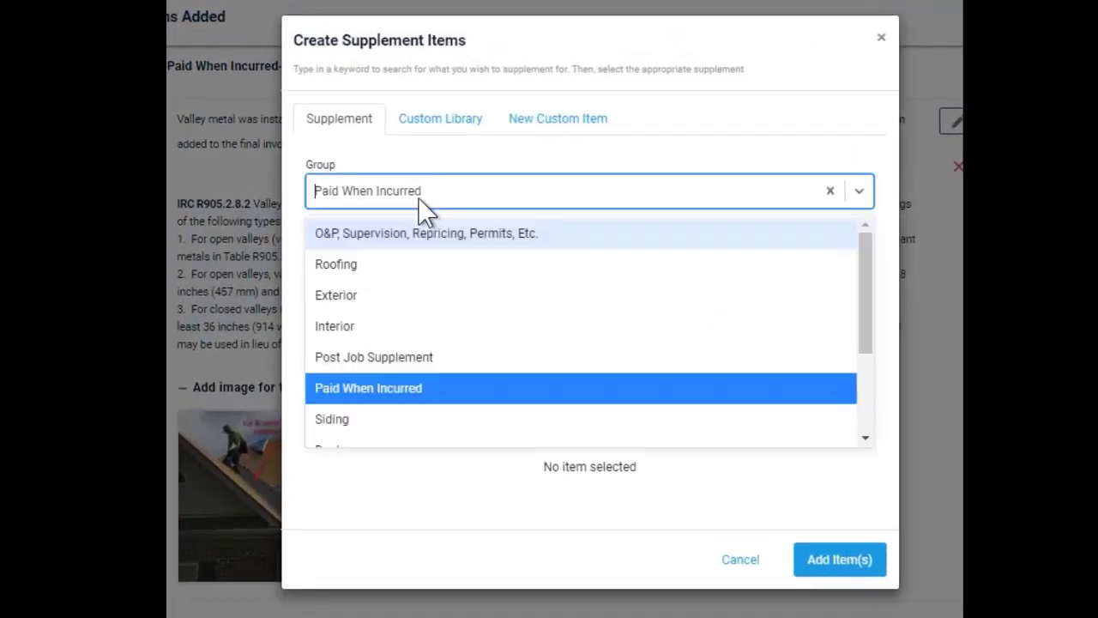
click(378, 355)
click(375, 270)
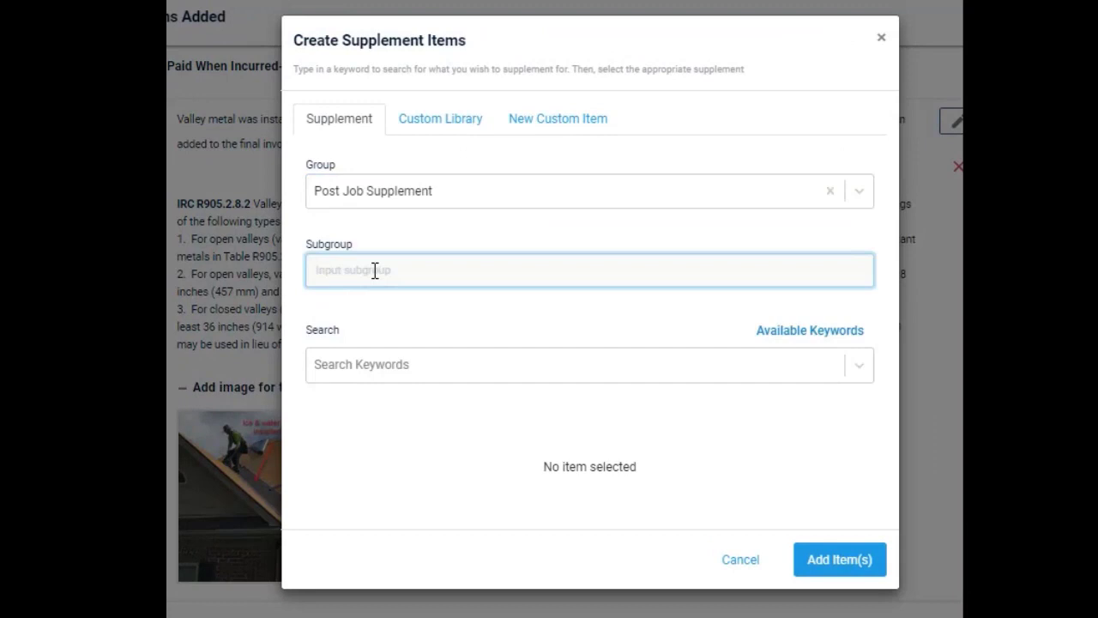
text(Drip Edge Installed On Existing Roof On Top of Felt)
Find items by the Drip Edge keyword and select the one for drip edge on top of felt on the eaves and rakes
click(377, 365)
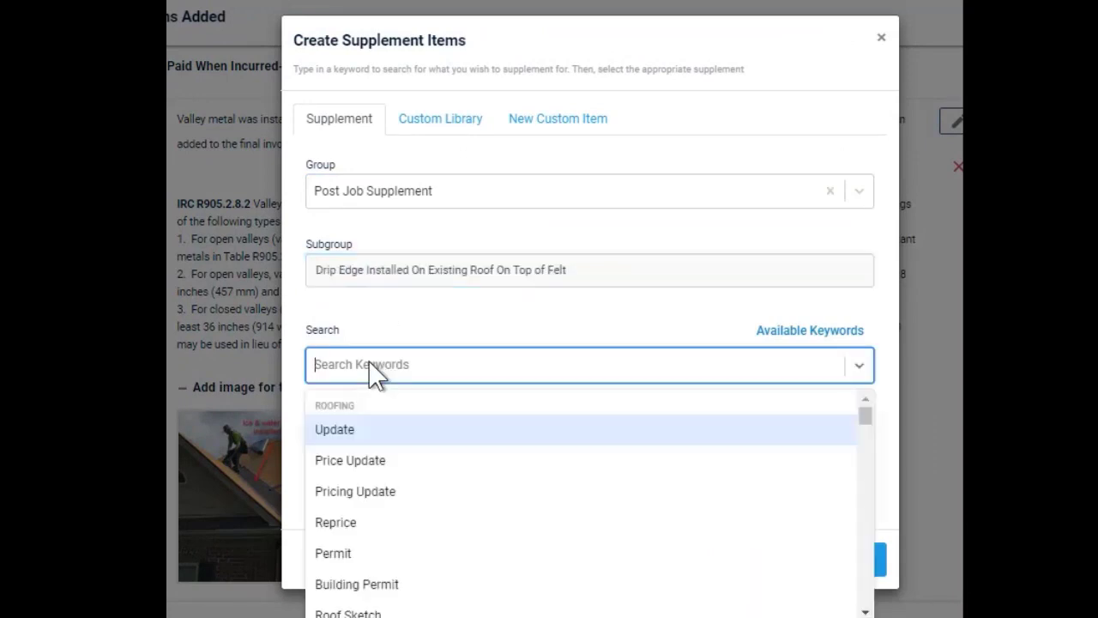
text(dri)
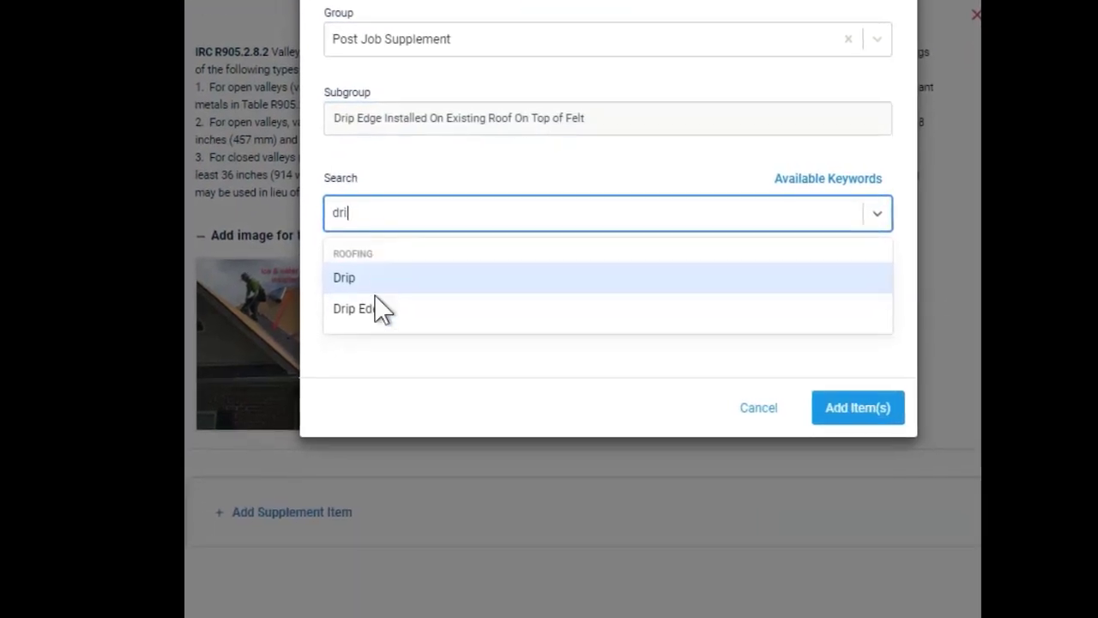
click(363, 462)
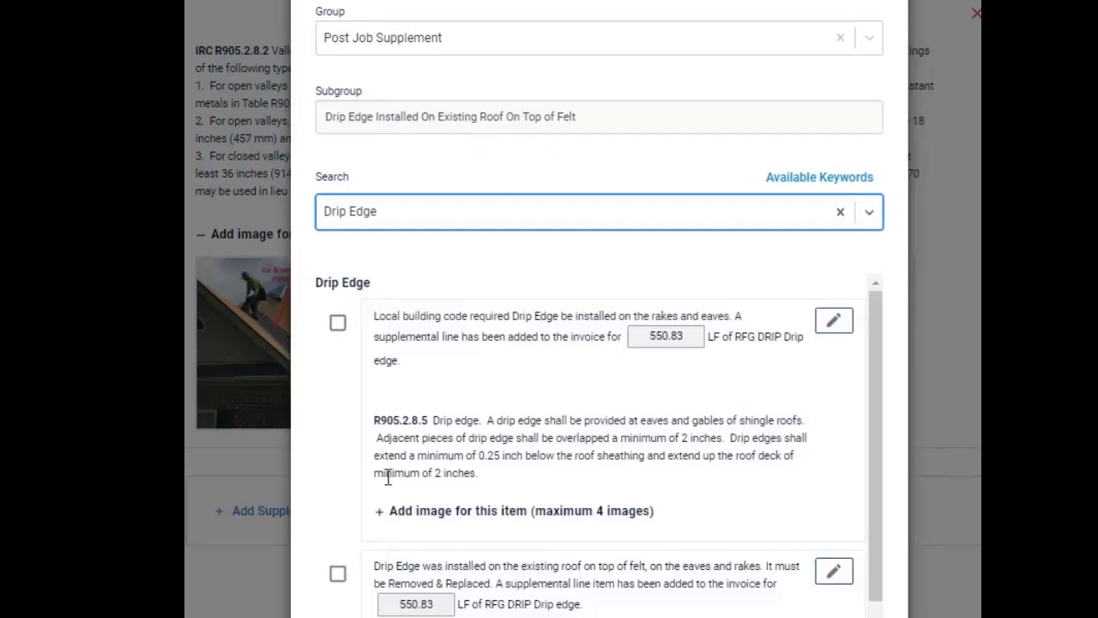
scroll(391, 436, down, 5)
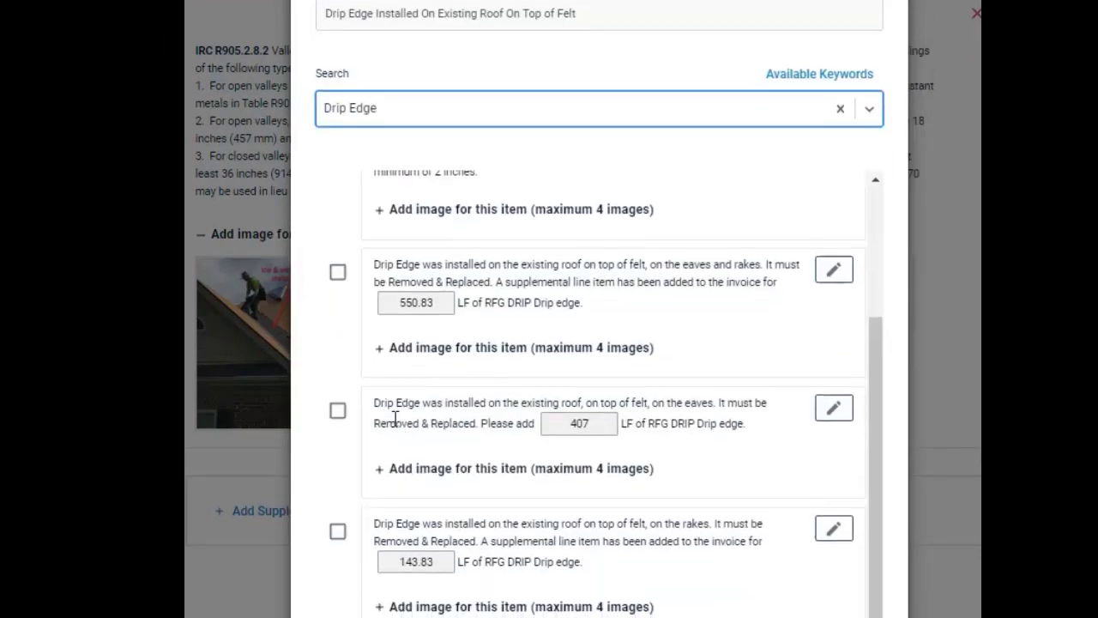
click(336, 273)
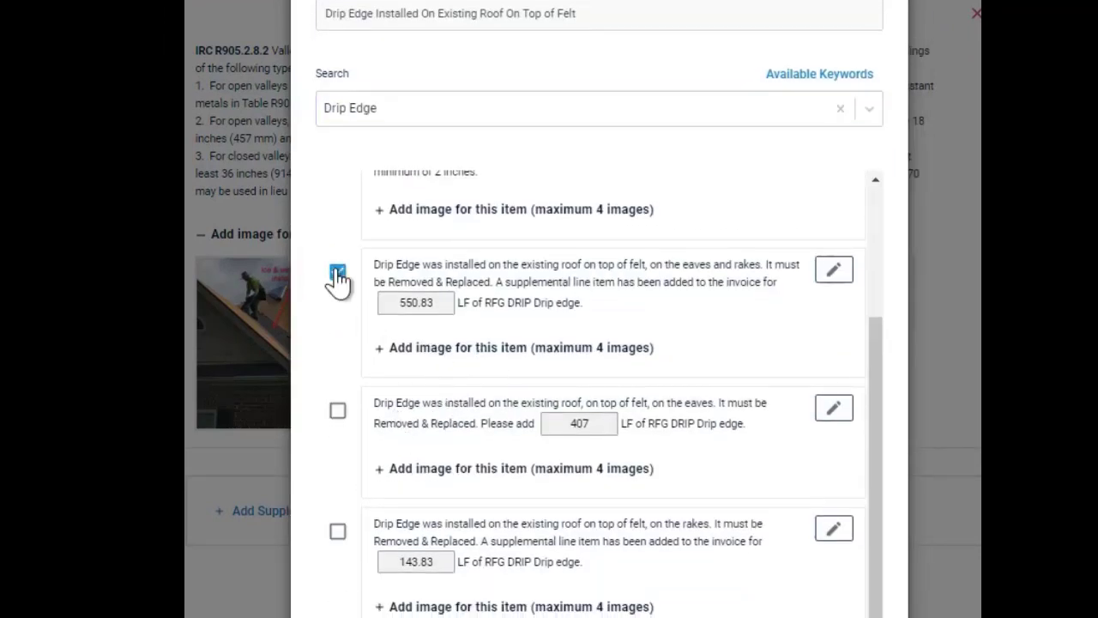
Upload three images to the selected eaves and rakes drip edge item
click(412, 358)
click(421, 410)
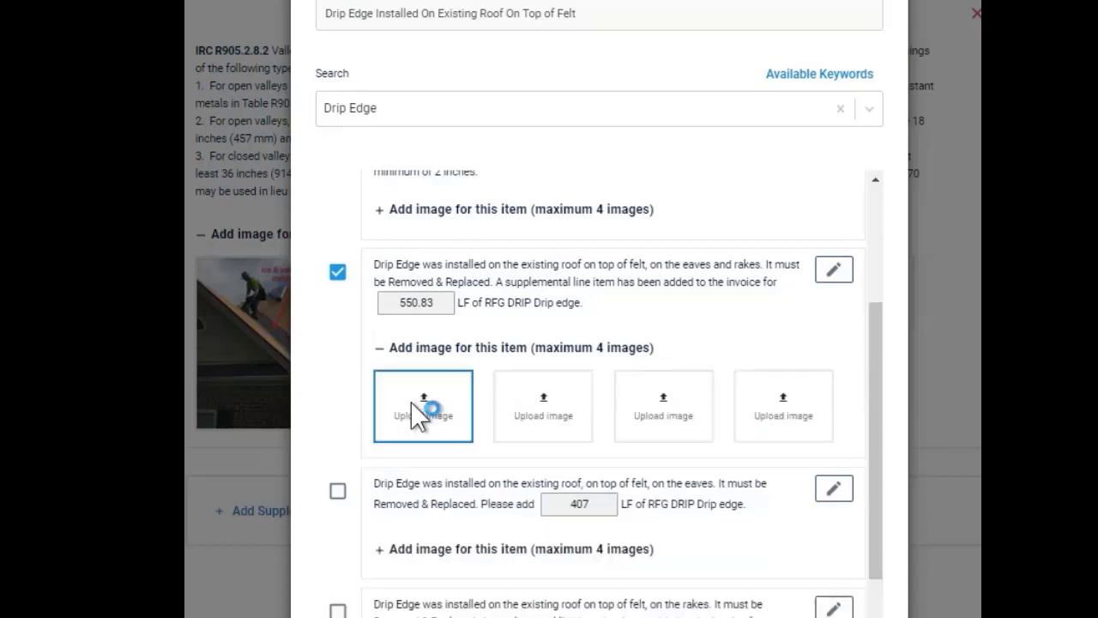
double_click(375, 143)
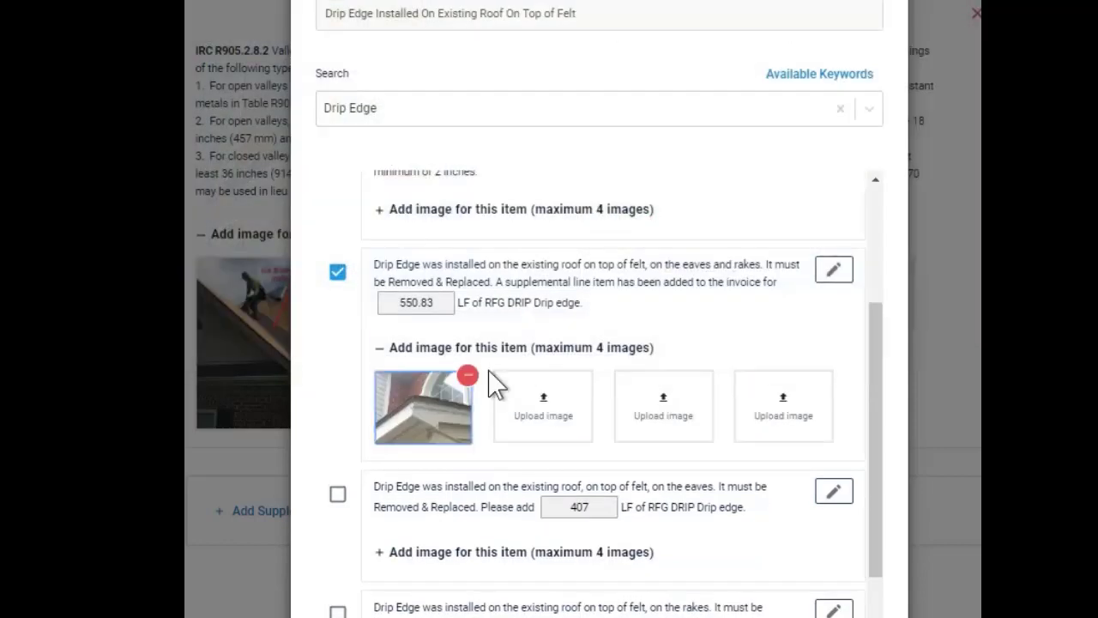
click(506, 395)
double_click(703, 14)
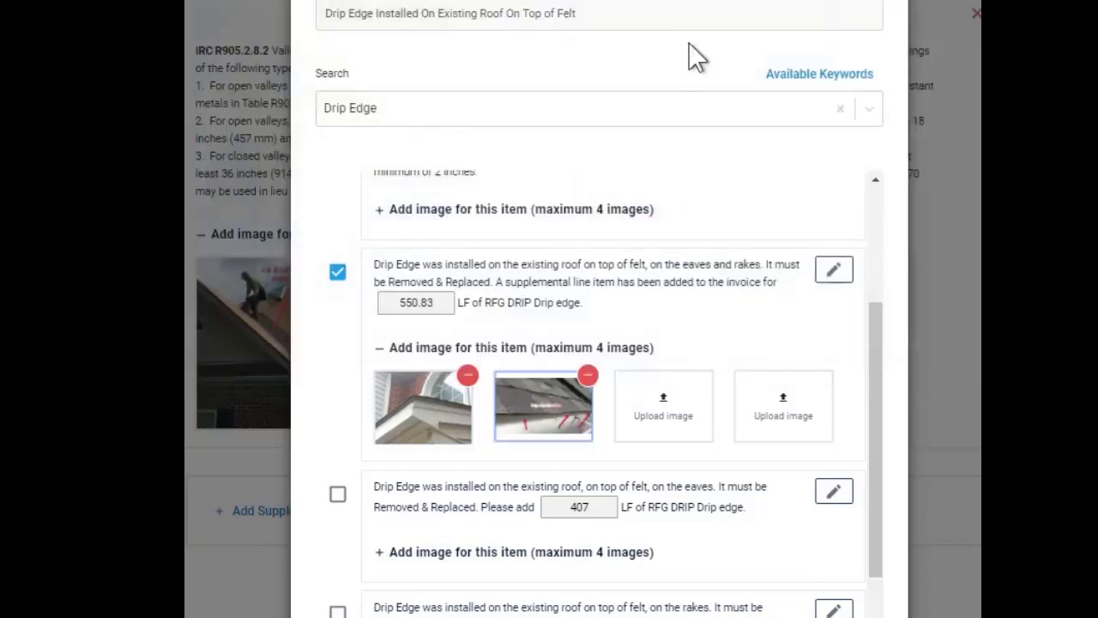
click(665, 407)
double_click(306, 99)
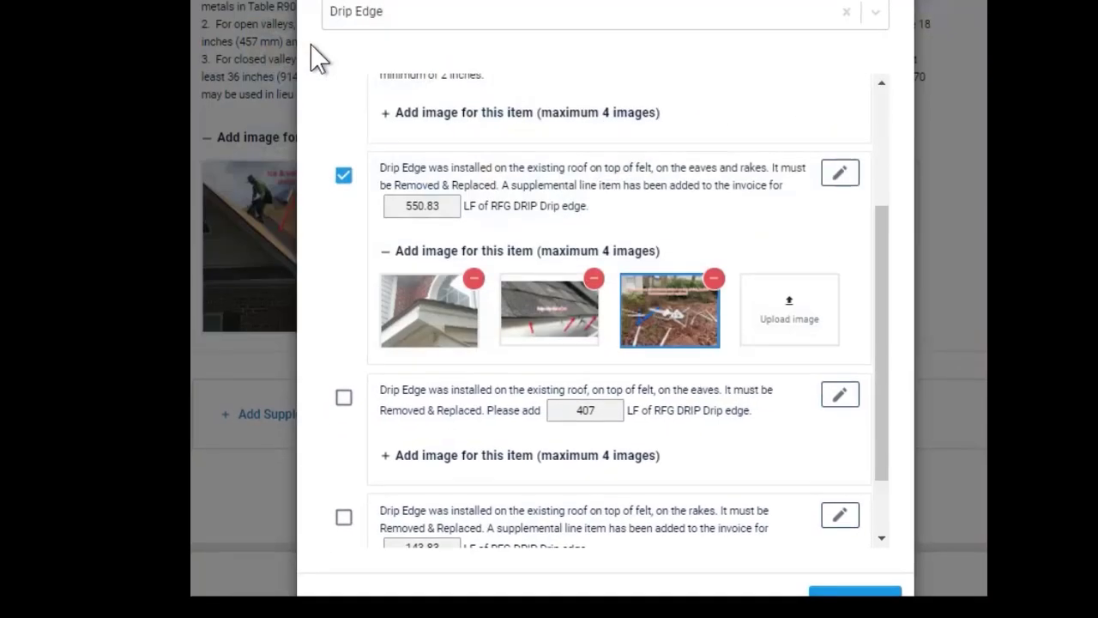
scroll(811, 575, down, 1)
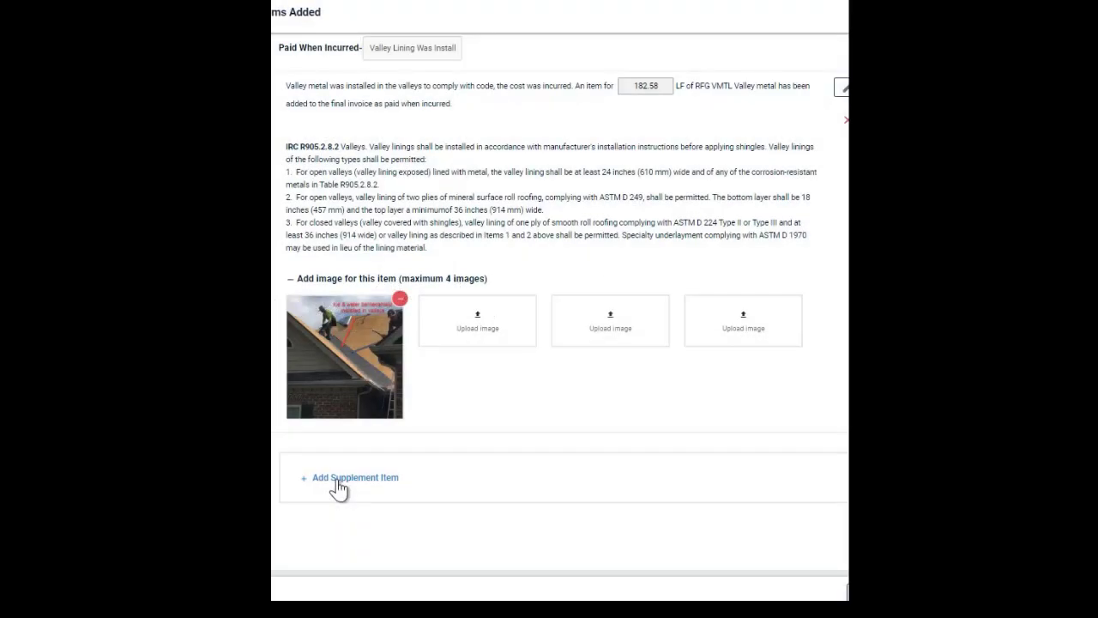
Start a new Paid When Incurred supplement item with the subgroup "Cricket Had to be Build to Comply with Code"
click(338, 483)
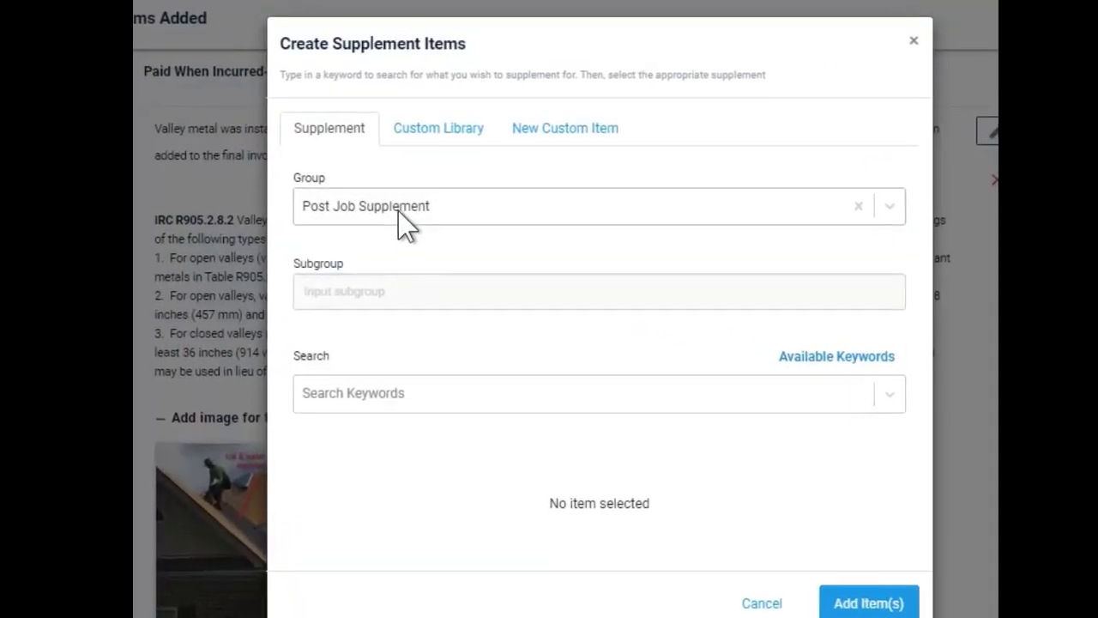
click(405, 215)
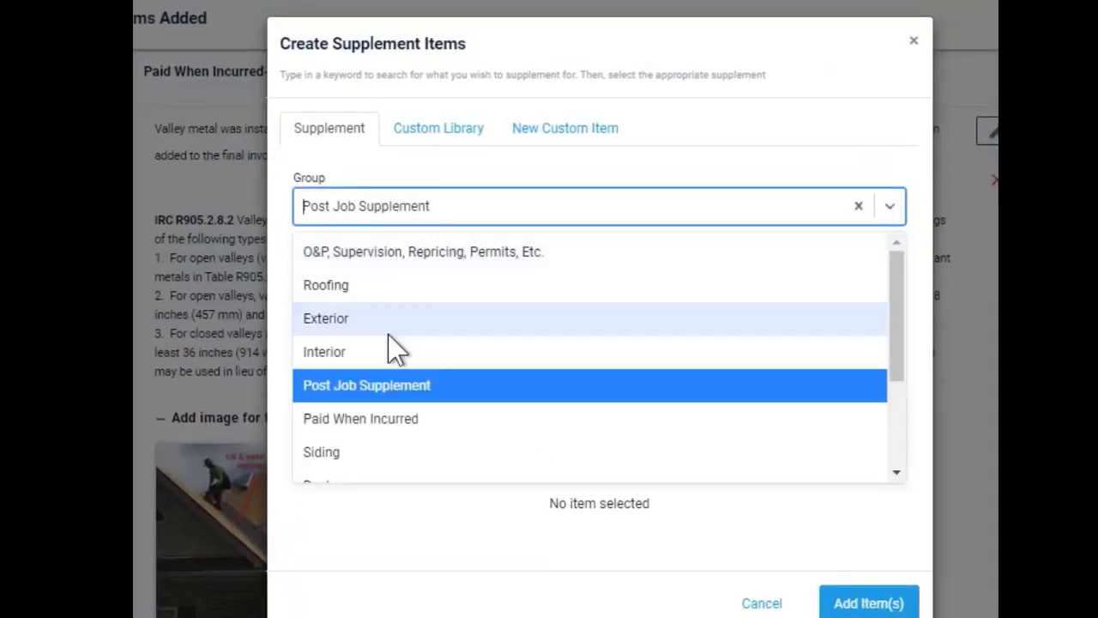
click(380, 420)
click(370, 291)
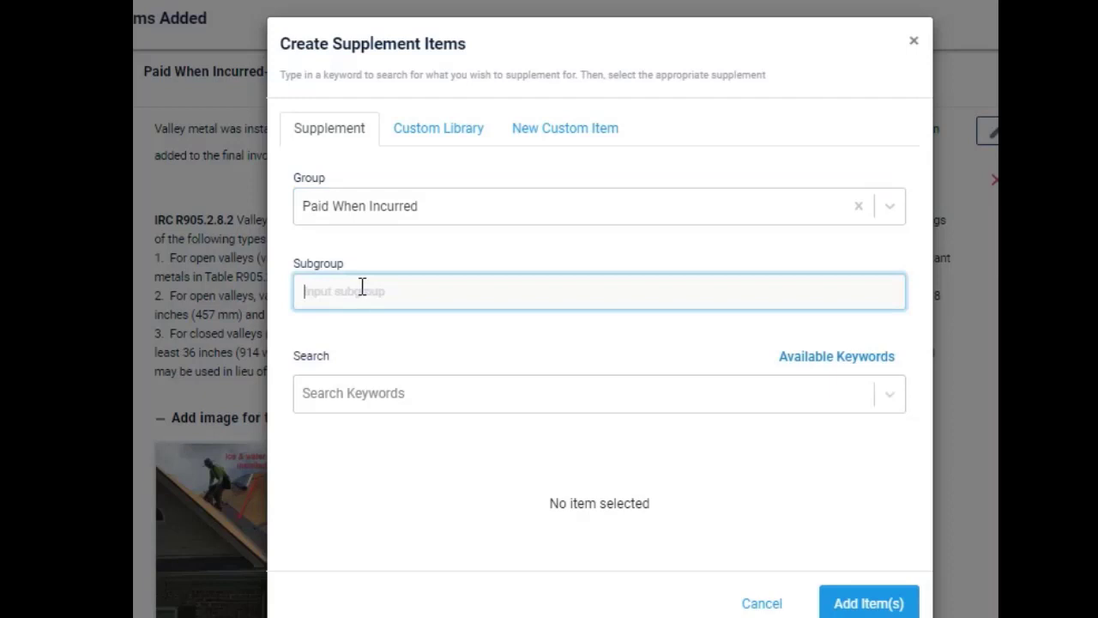
text(Cricket Had to be Build to Comply with Code)
Find the Chimney Cricket keyword, select its code-required cricket item, and set the saddle or cricket quantity to 1
click(351, 396)
text(cr)
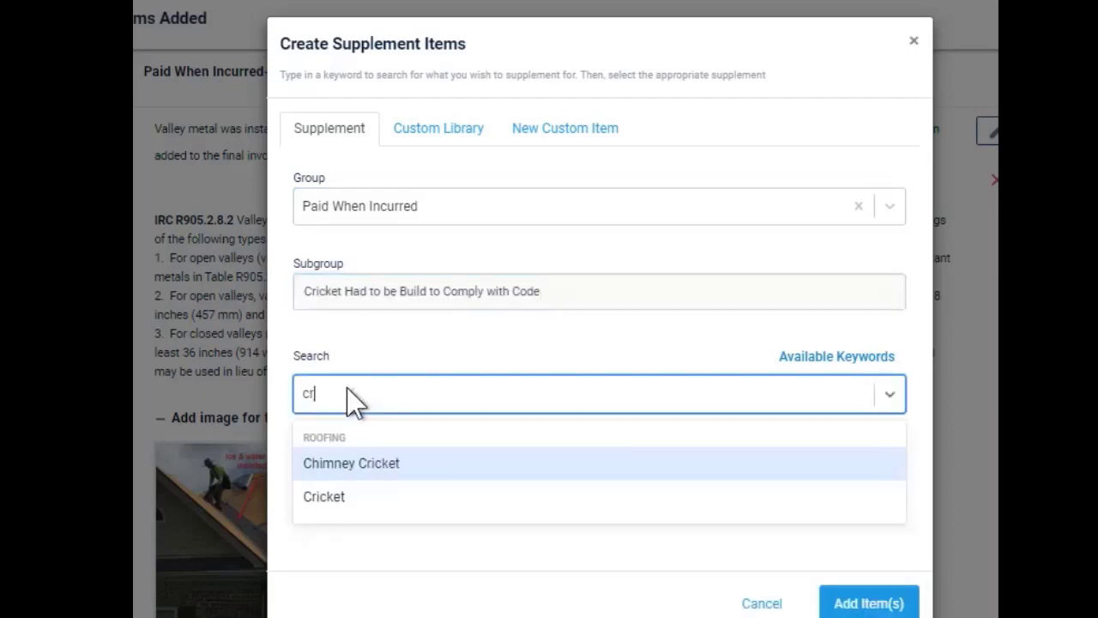
click(354, 464)
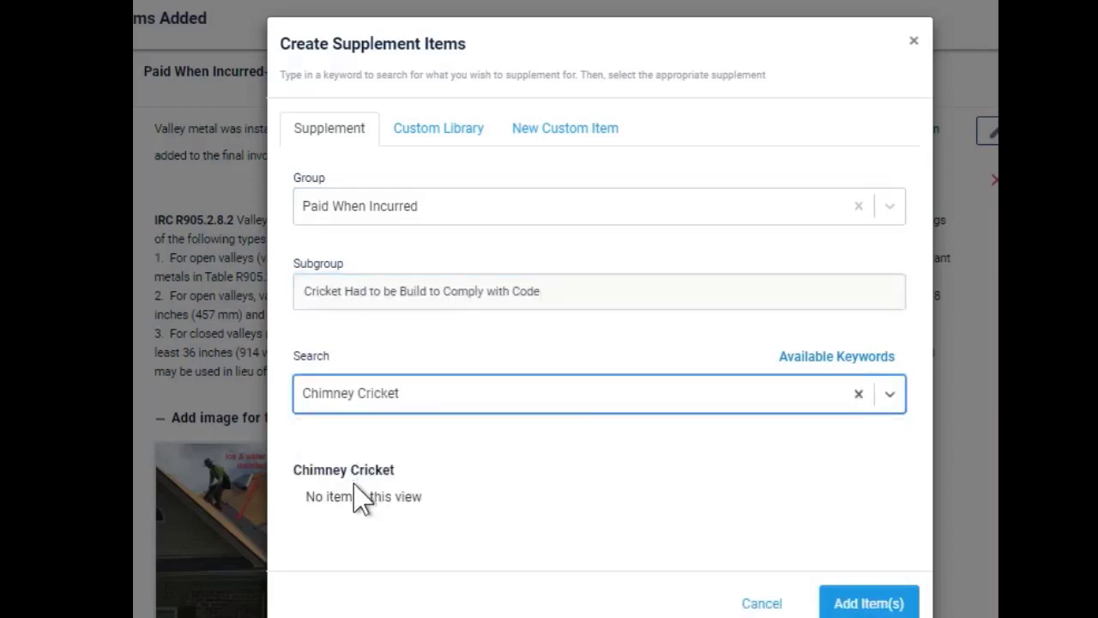
click(316, 513)
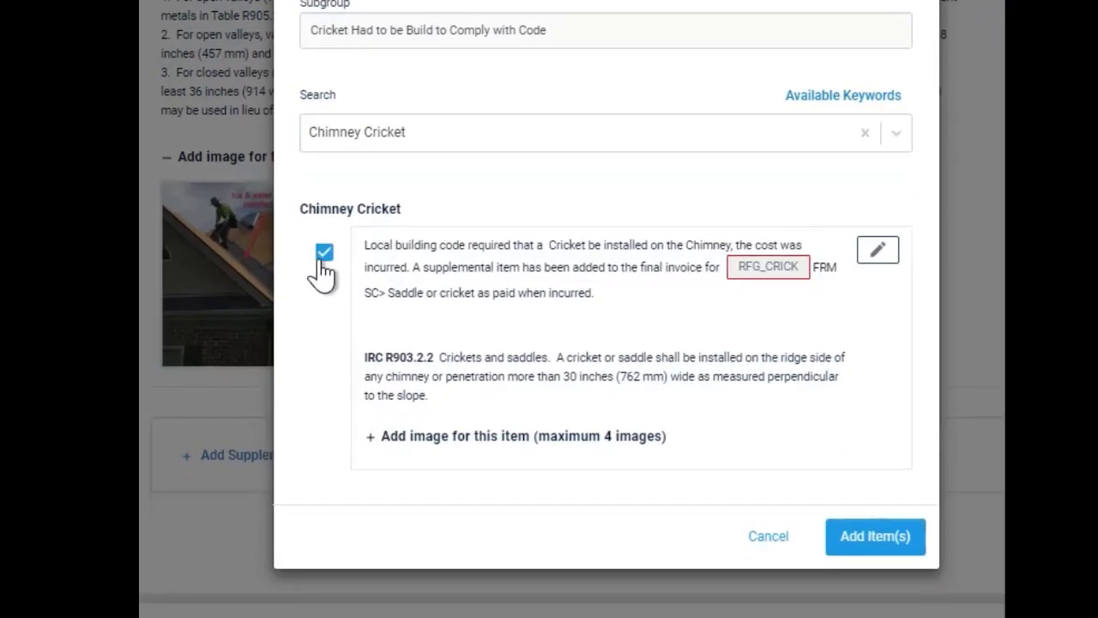
click(770, 264)
text(1)
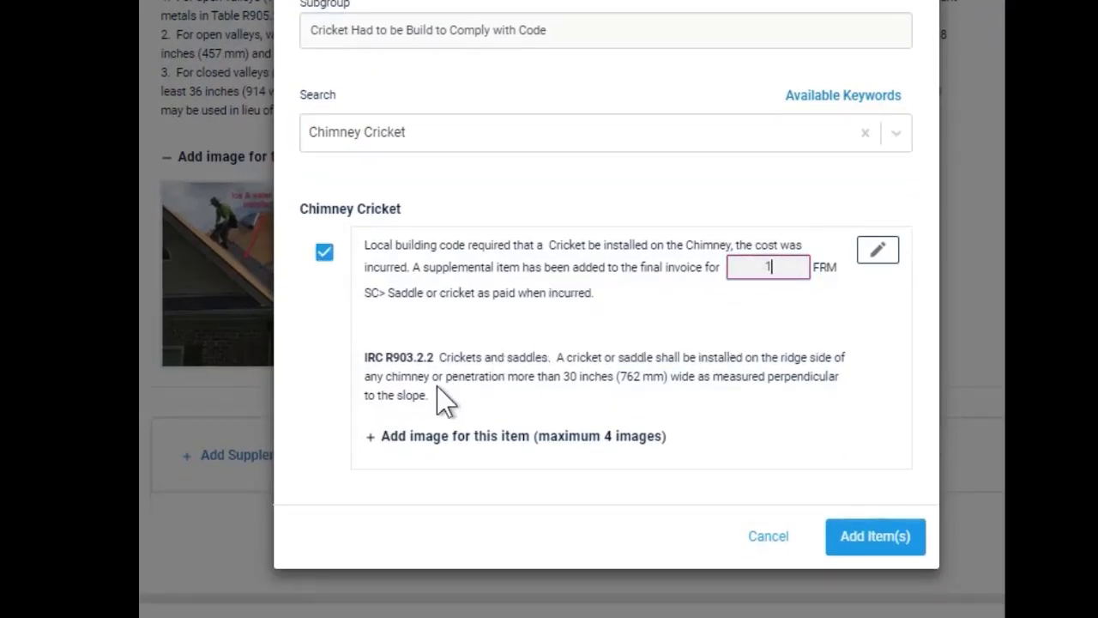
Upload the chimney photo and the cricket image to the Chimney Cricket item, and add the item to the supplement
click(384, 439)
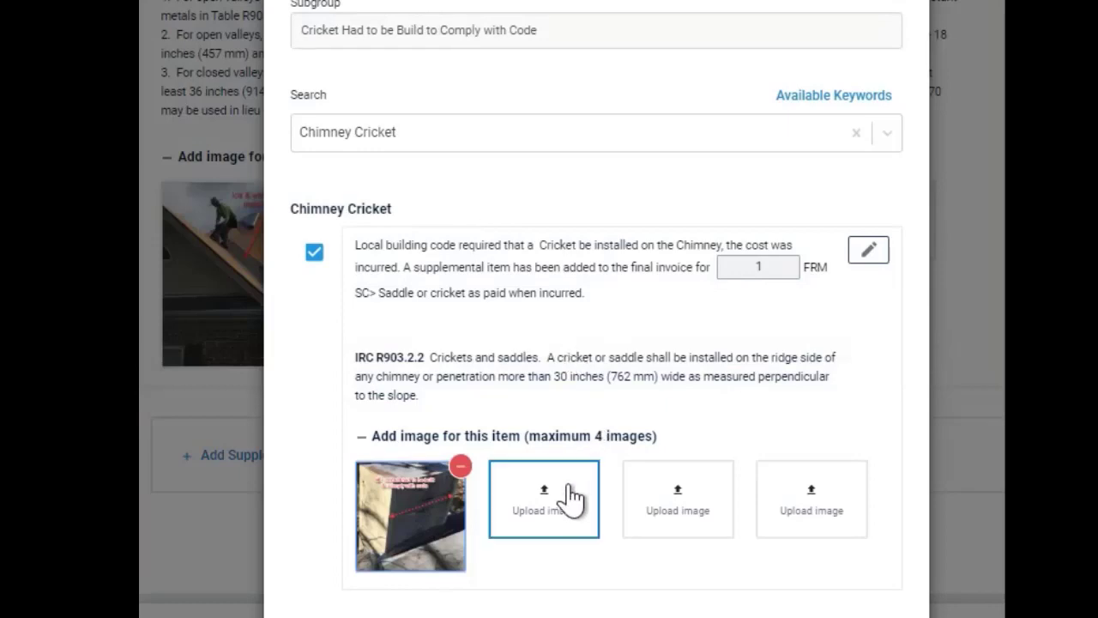
click(568, 503)
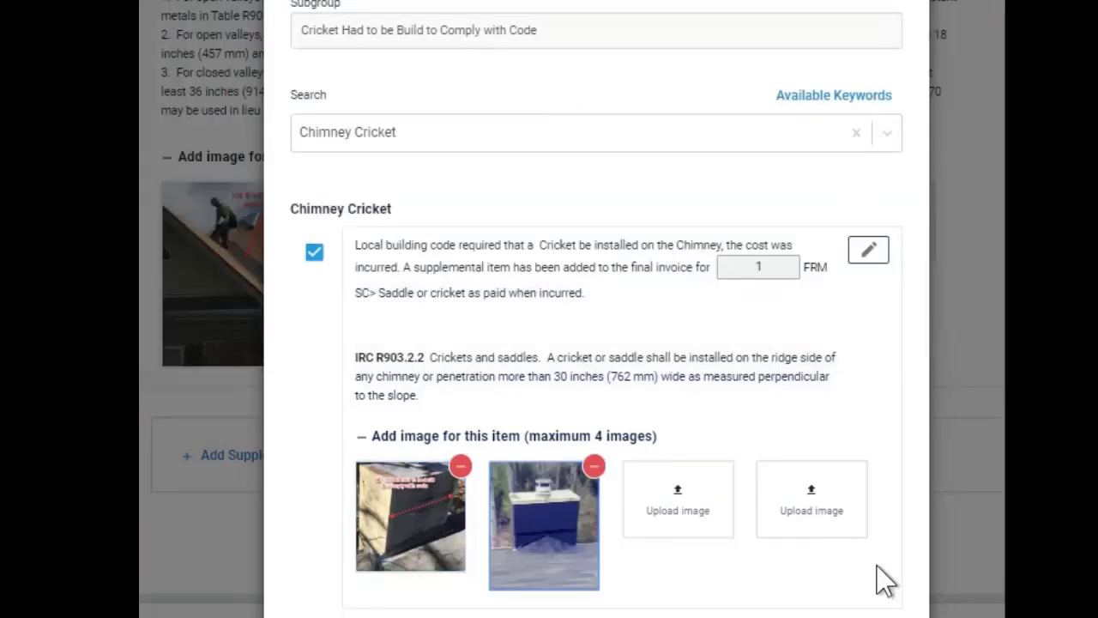
scroll(884, 580, down, 1)
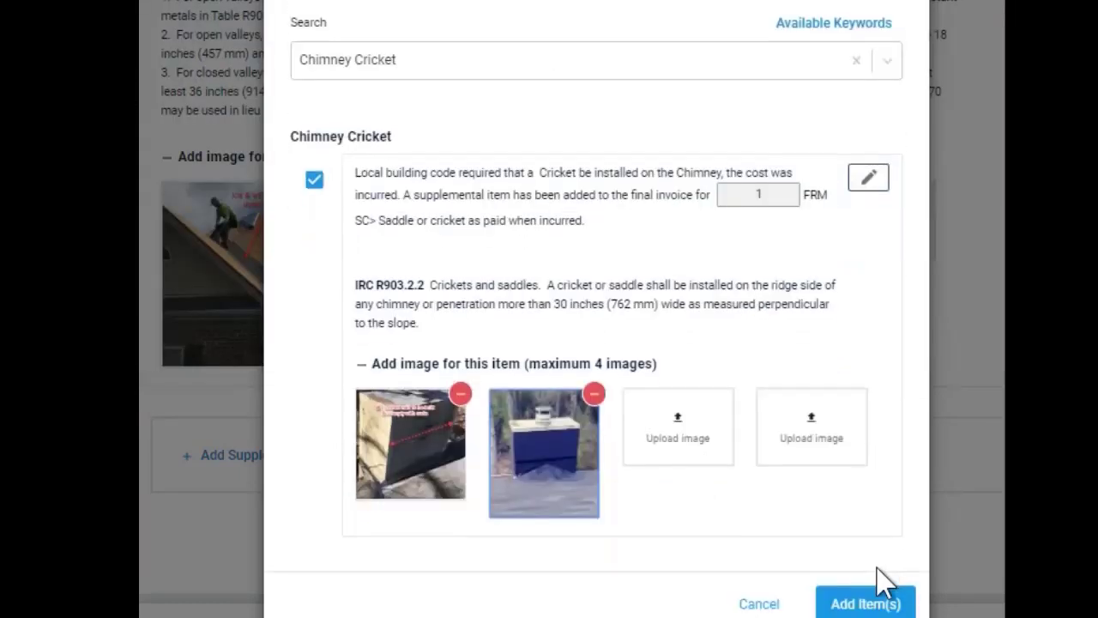
click(869, 600)
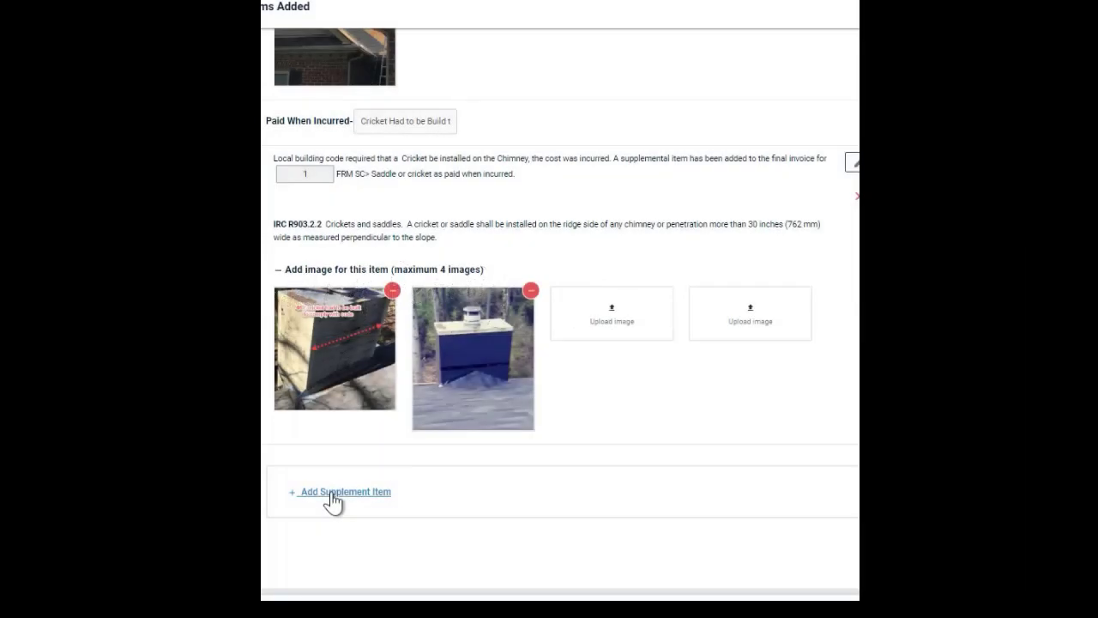
Start a new Post Job Supplement item with the subgroup "Building Permit"
click(335, 493)
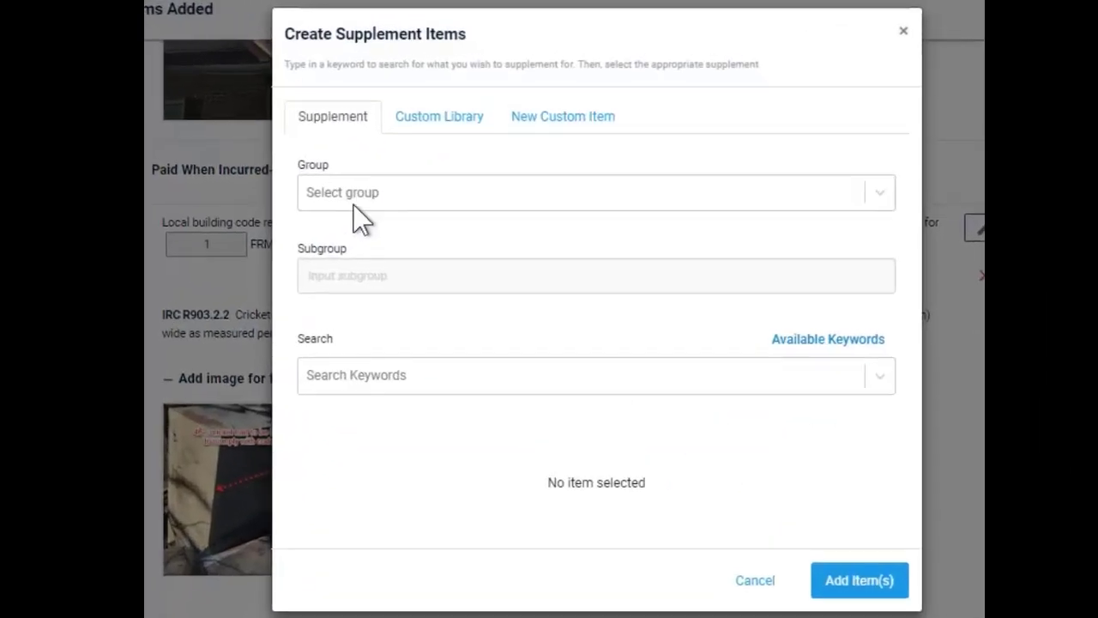
click(418, 144)
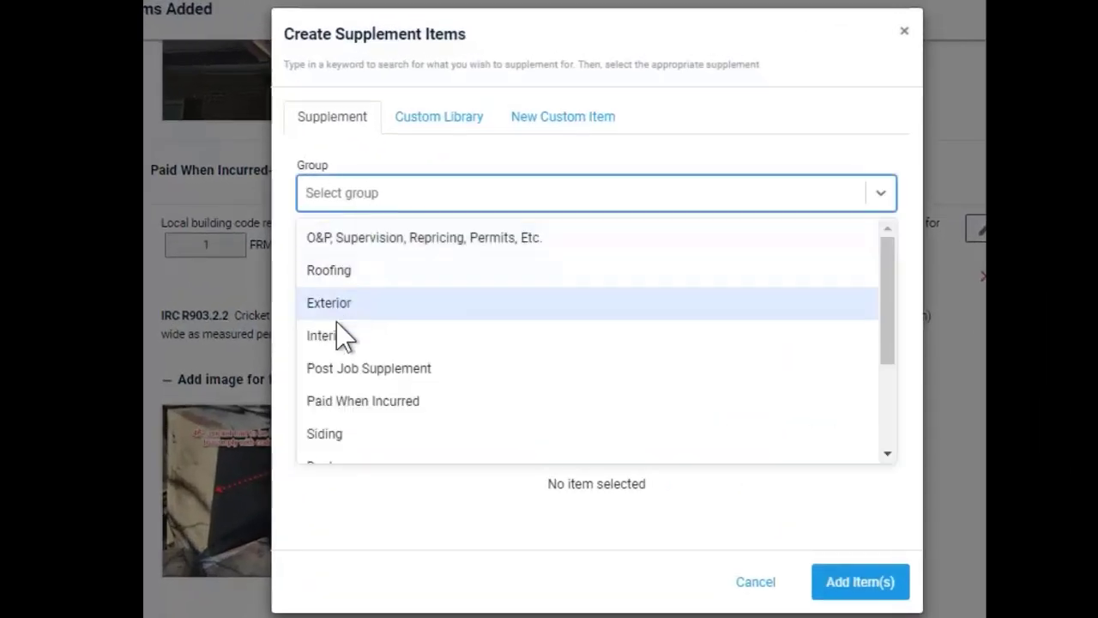
click(337, 371)
click(349, 275)
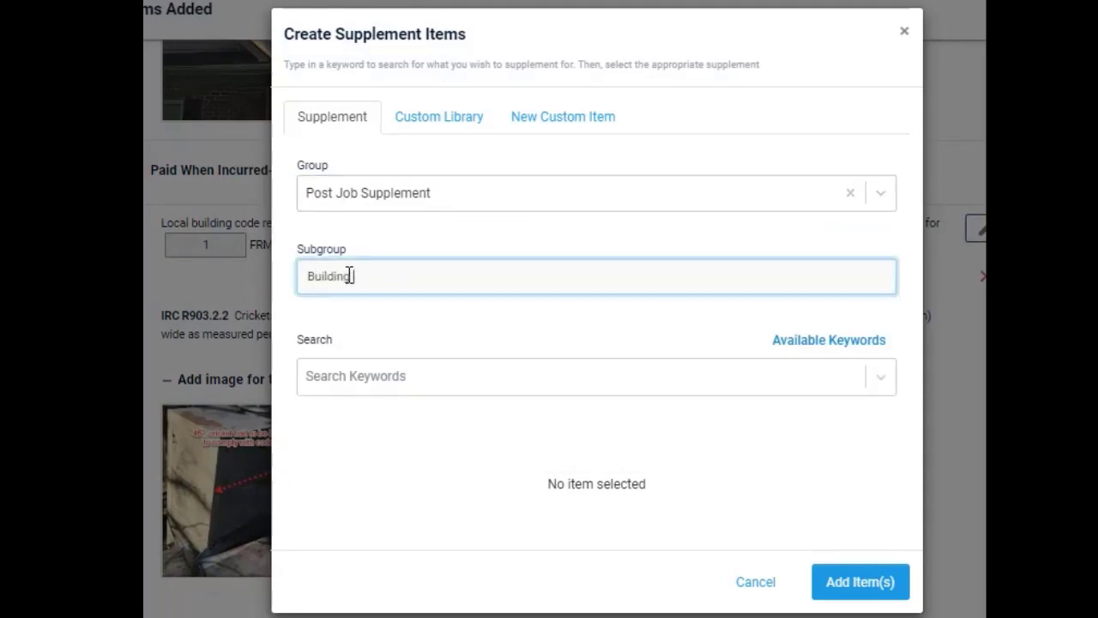
Find the Building Permit keyword, select its municipality-required permit item, and set the permit price to $375
click(359, 380)
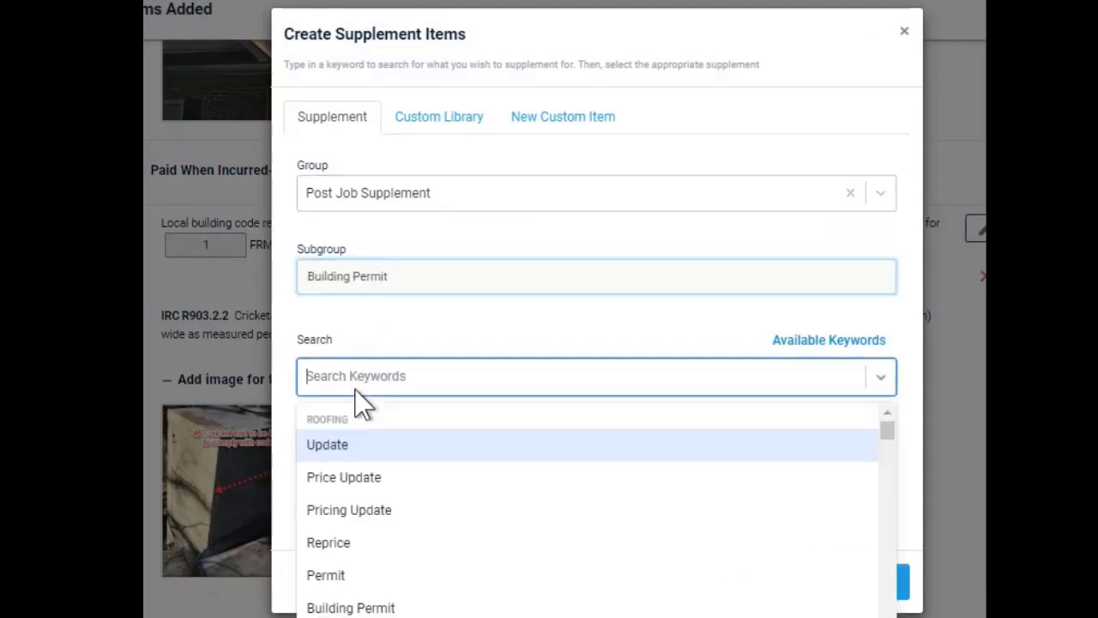
text(per)
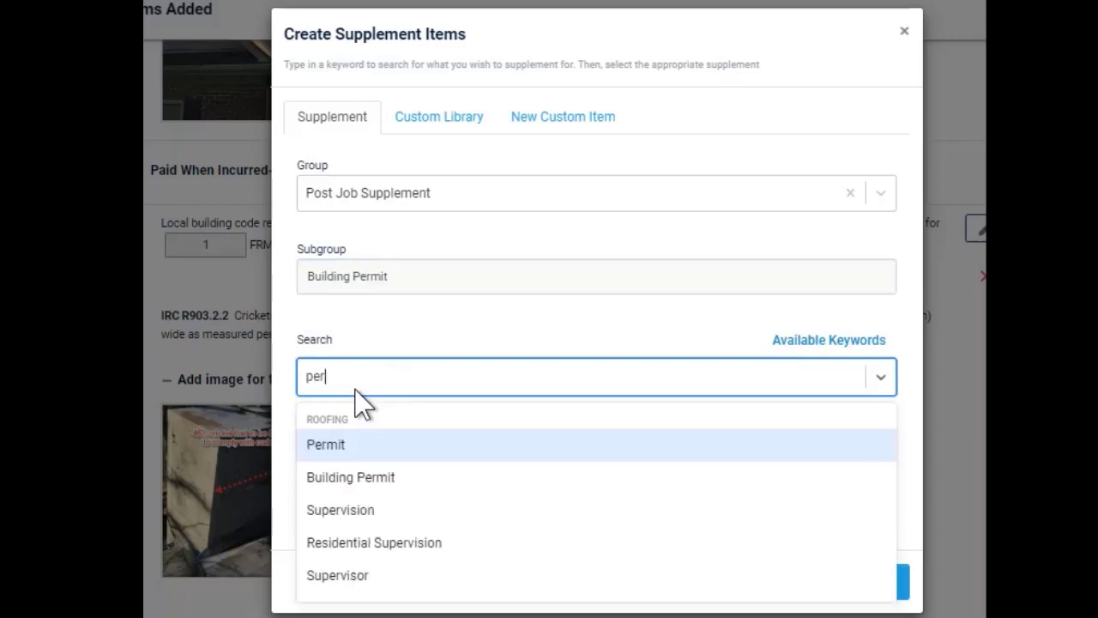
click(352, 477)
scroll(351, 454, down, 2)
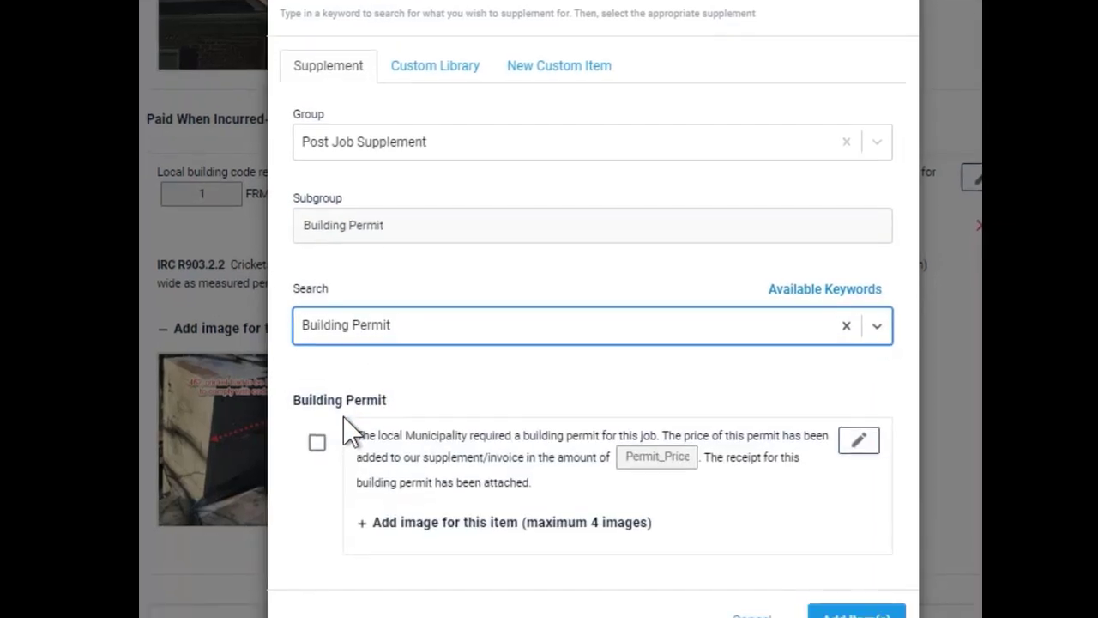
click(309, 335)
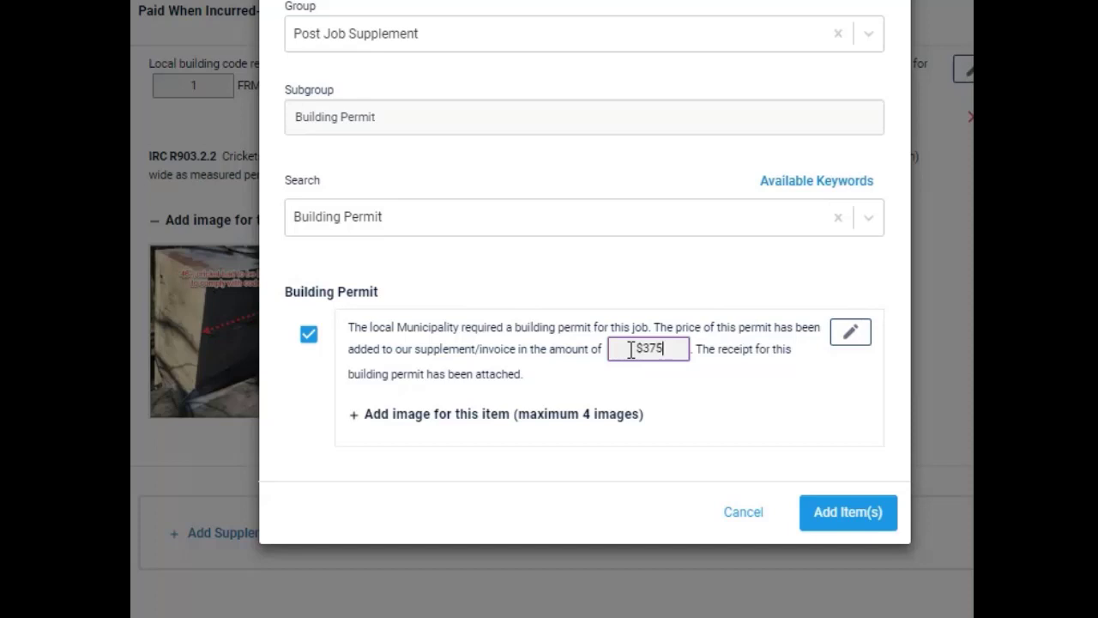
Upload the Permit image to the Building Permit item and add the item to the supplement
click(350, 416)
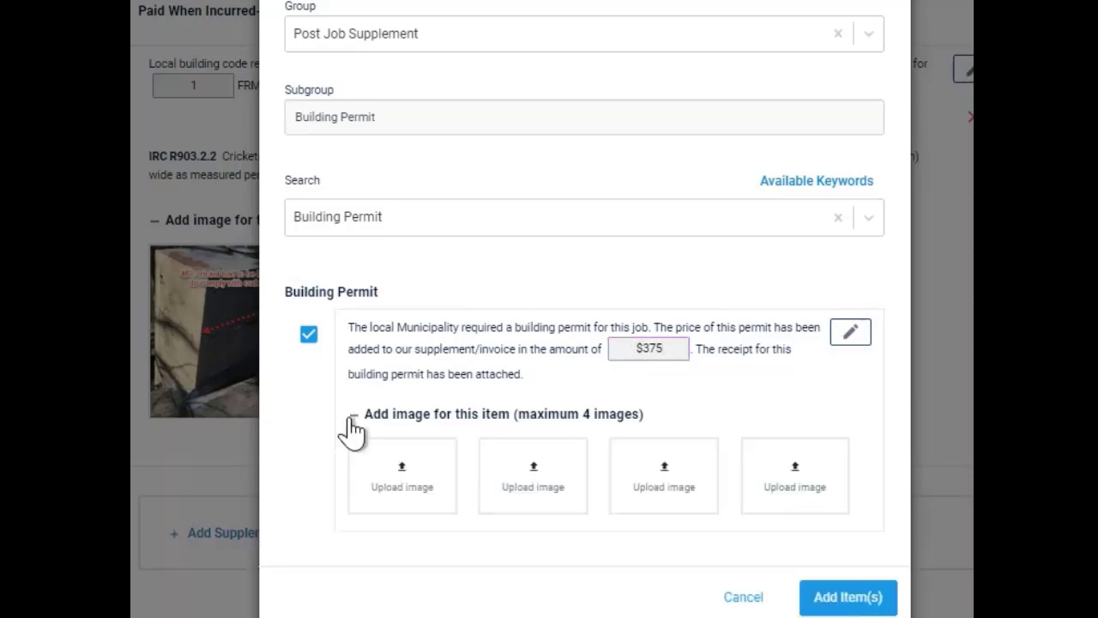
click(422, 468)
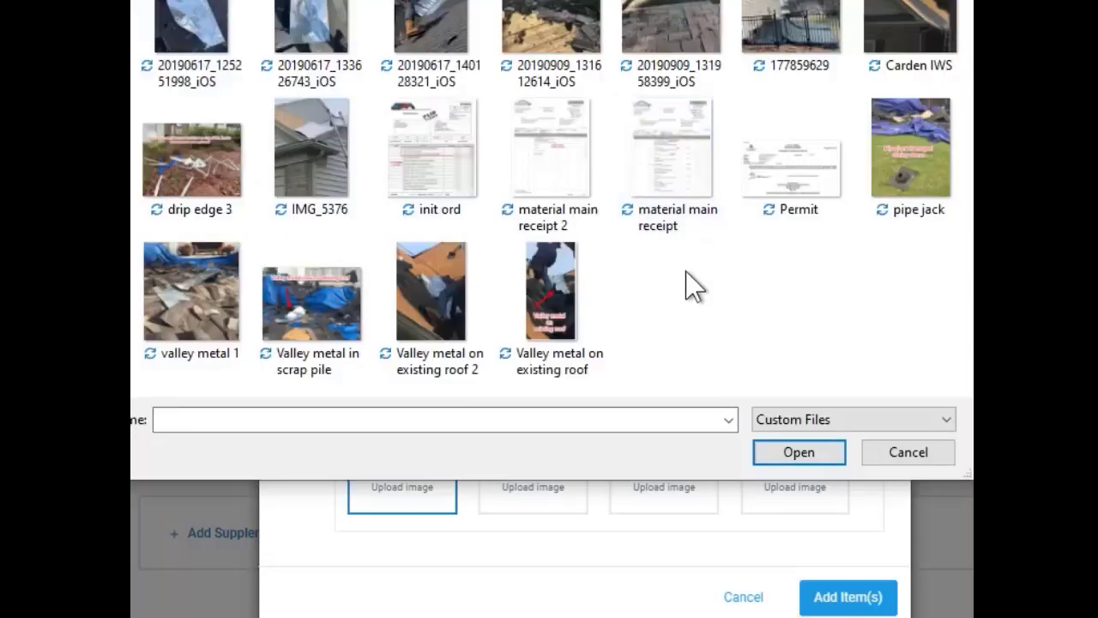
double_click(783, 190)
click(844, 592)
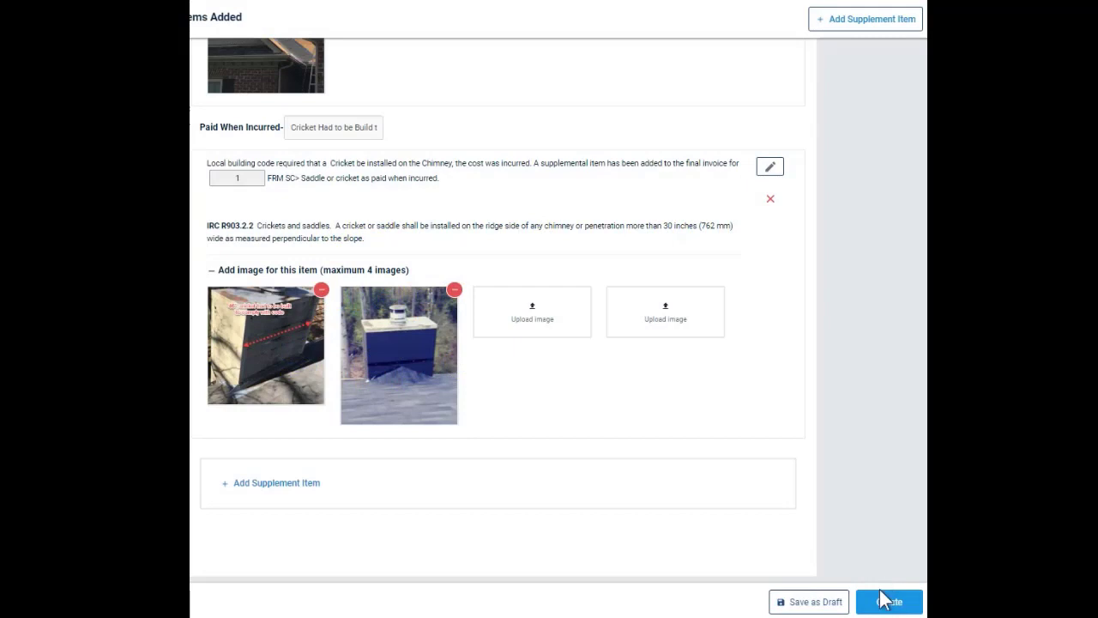
Create the supplement email without attaching the Roof Waste Report, and choose Allstate as the recipient insurance company
click(884, 601)
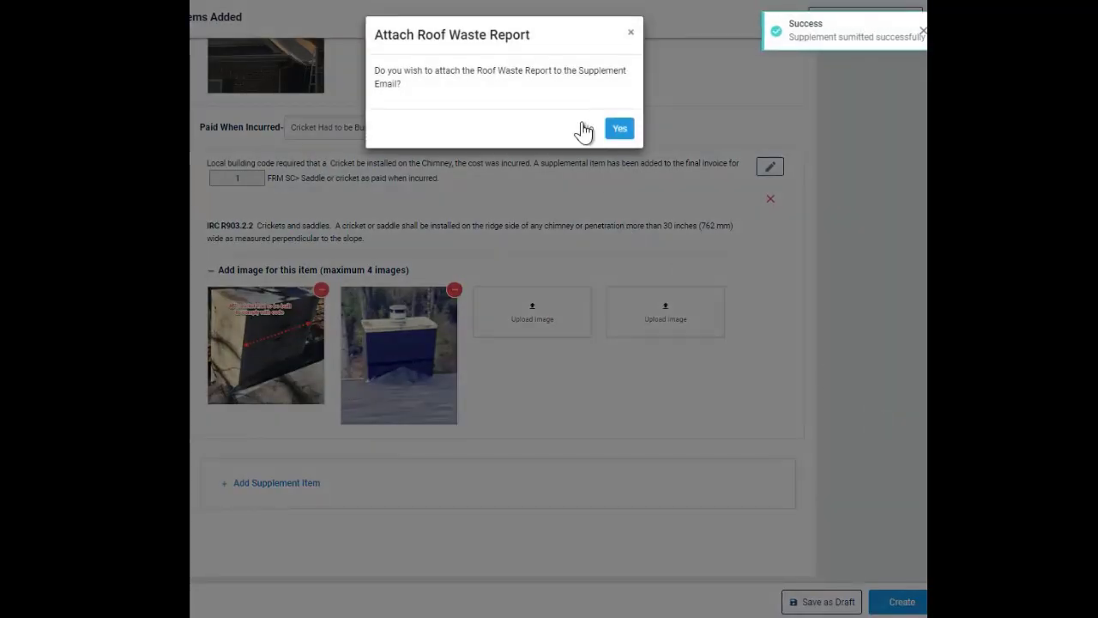
click(584, 130)
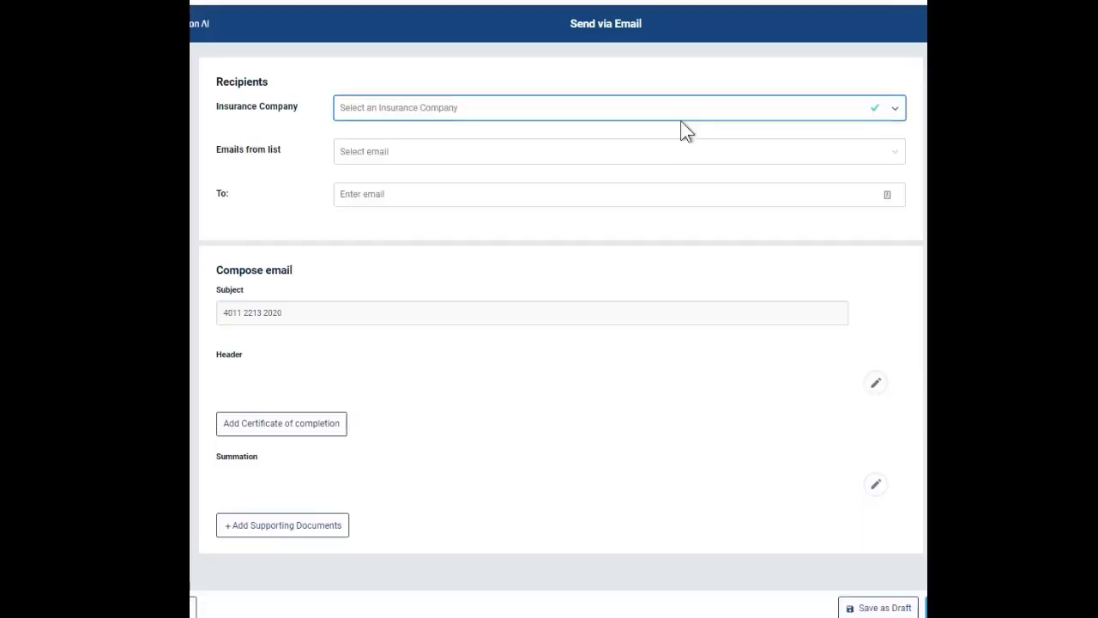
click(461, 110)
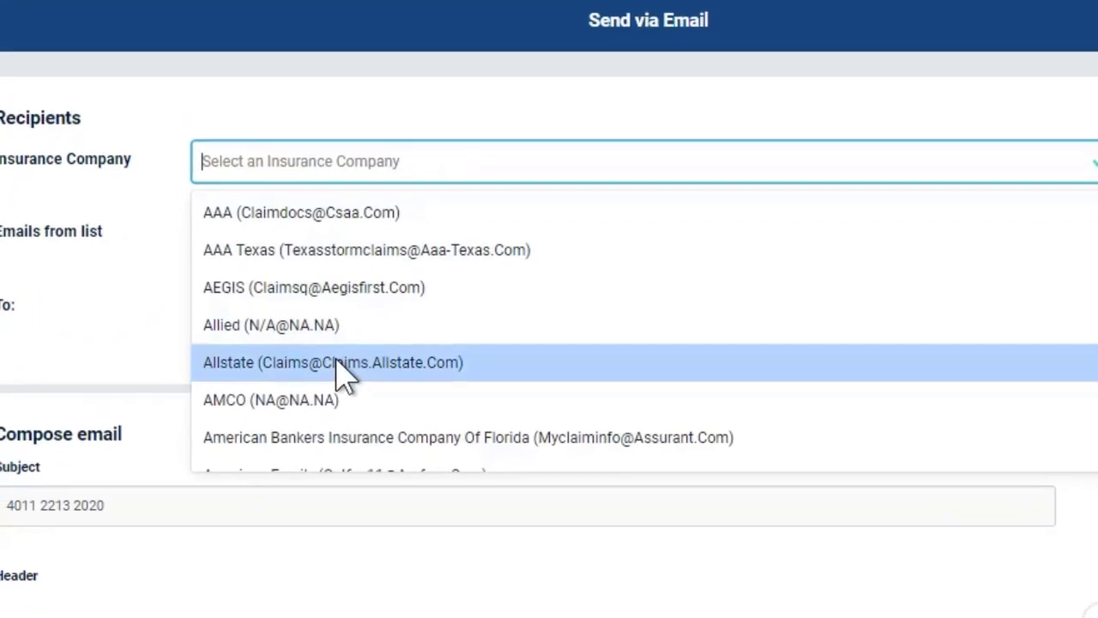
click(344, 384)
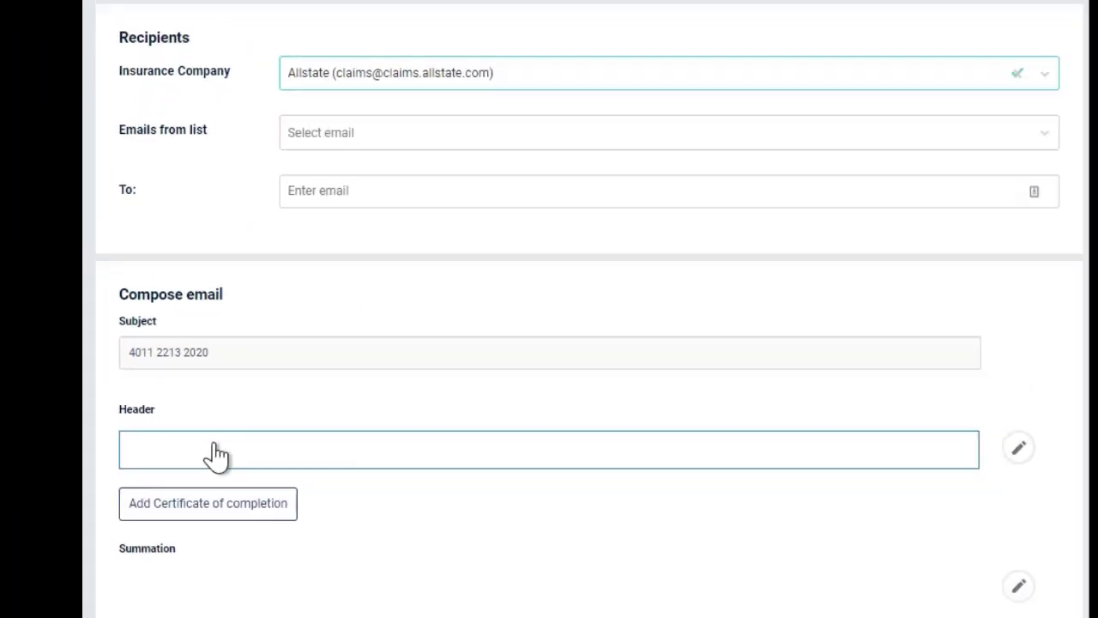
Set the email header to the invoice text that mentions a Certificate of Completion signed by the Homeowner/Policy Holder
double_click(214, 455)
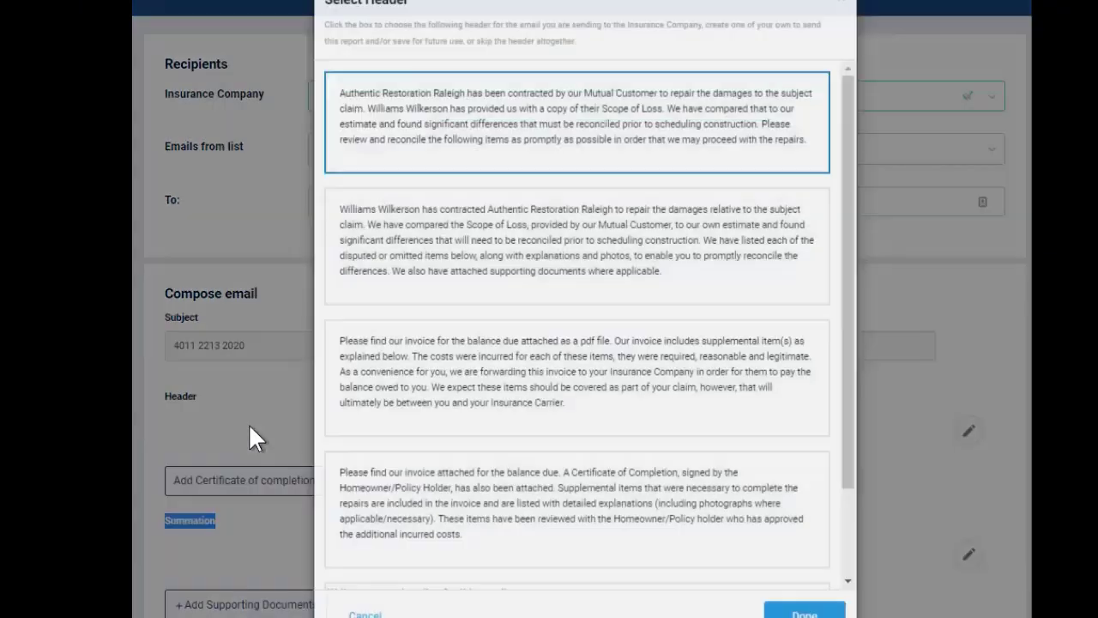
click(450, 515)
click(804, 614)
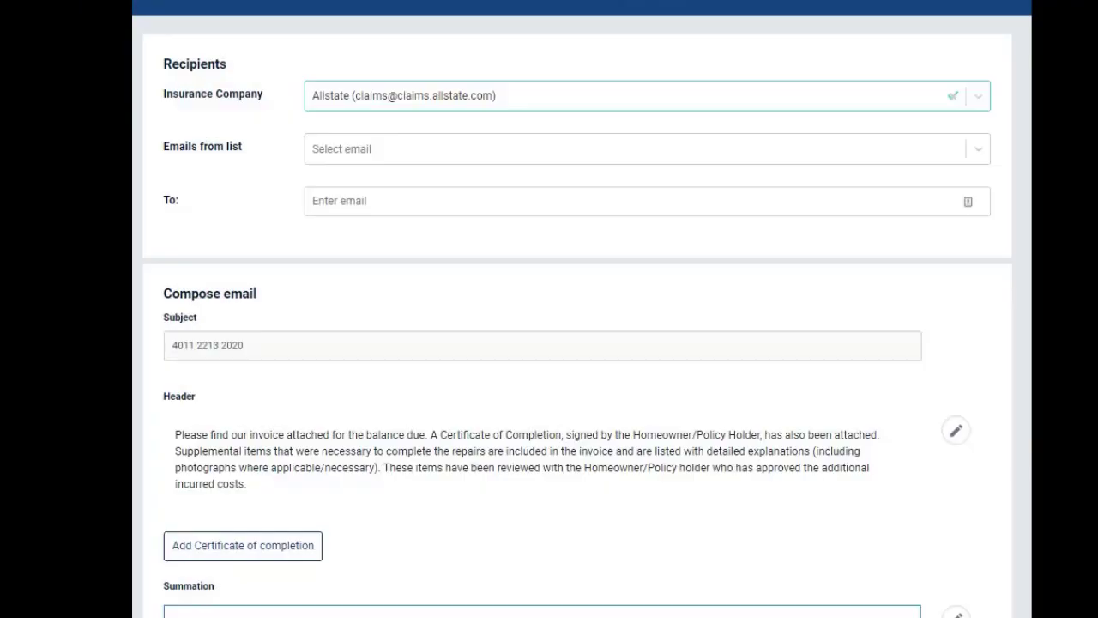
Add a certificate of completion to the email and draw "Sig" as the policy holder's signature
scroll(415, 543, down, 1)
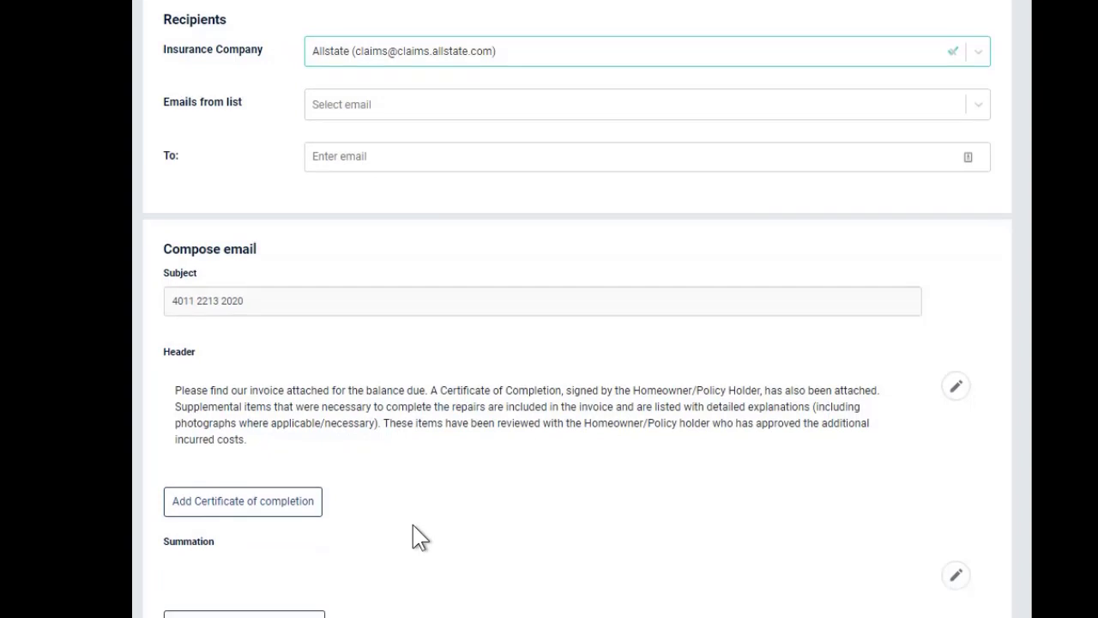
click(277, 513)
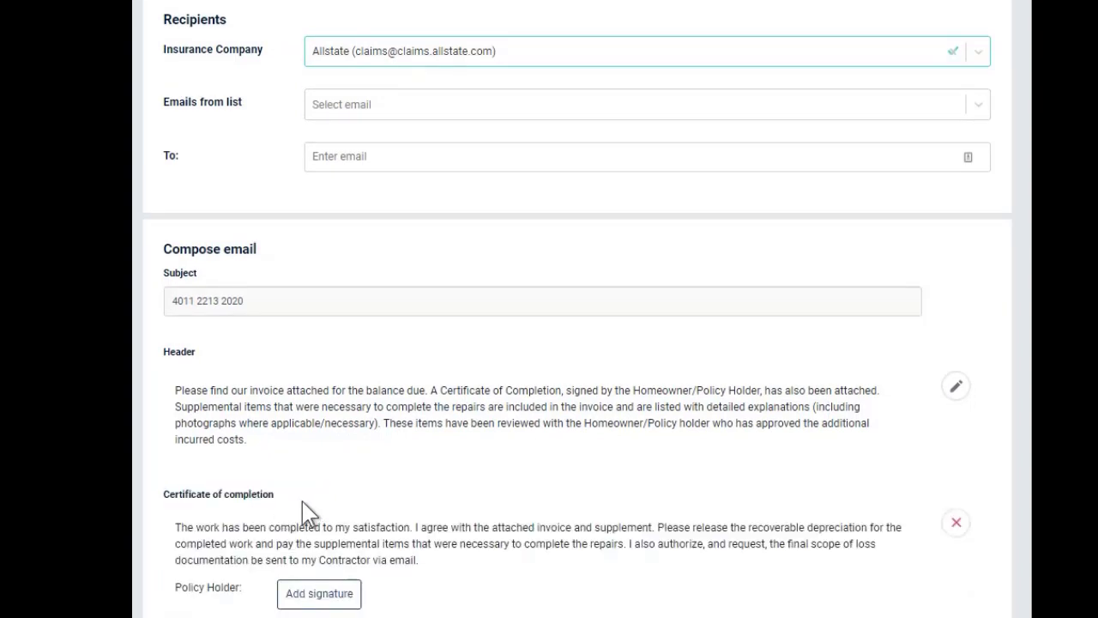
click(296, 605)
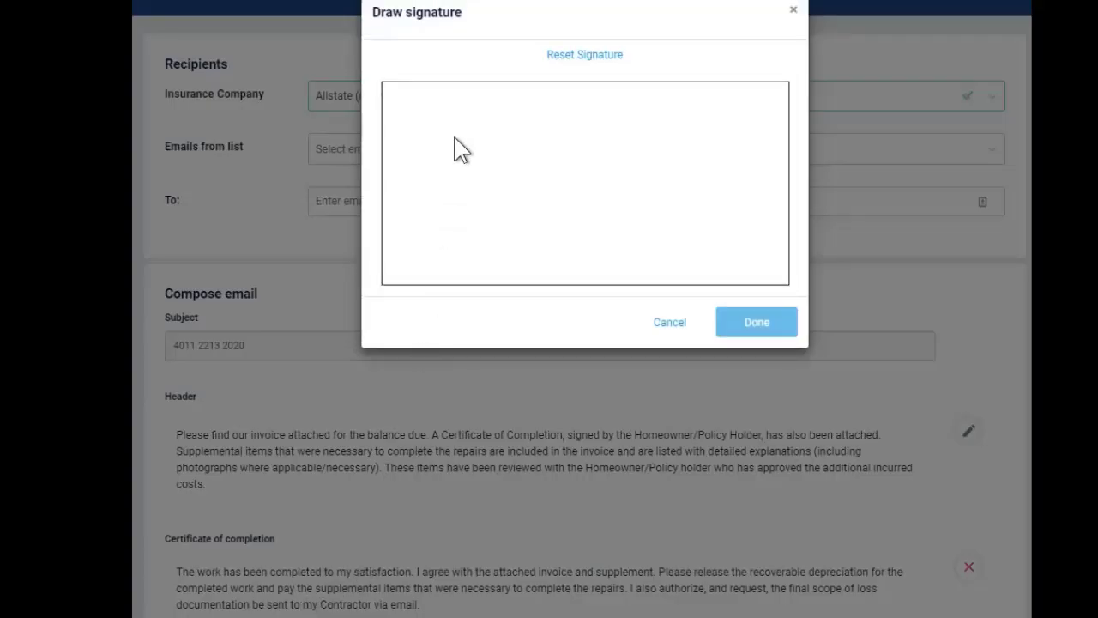
mouse_move(460, 133)
mouse_down()
mouse_move(442, 166)
mouse_move(464, 176)
mouse_move(433, 200)
mouse_up()
mouse_move(489, 174)
mouse_down()
mouse_move(490, 206)
mouse_move(491, 157)
mouse_move(544, 190)
mouse_move(542, 238)
mouse_move(571, 198)
mouse_up()
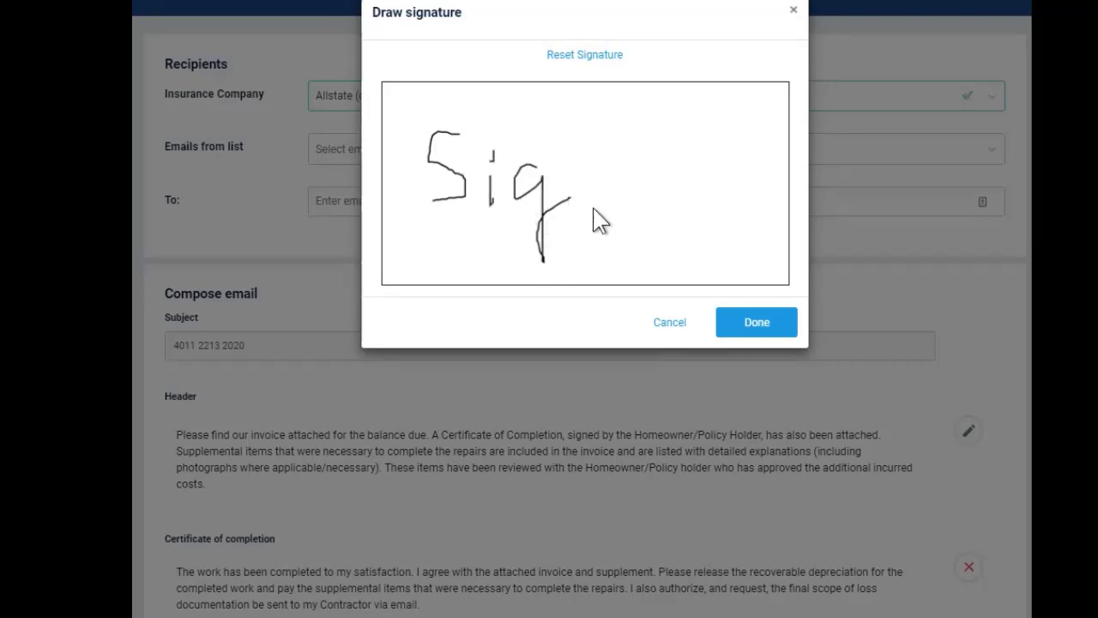
click(738, 329)
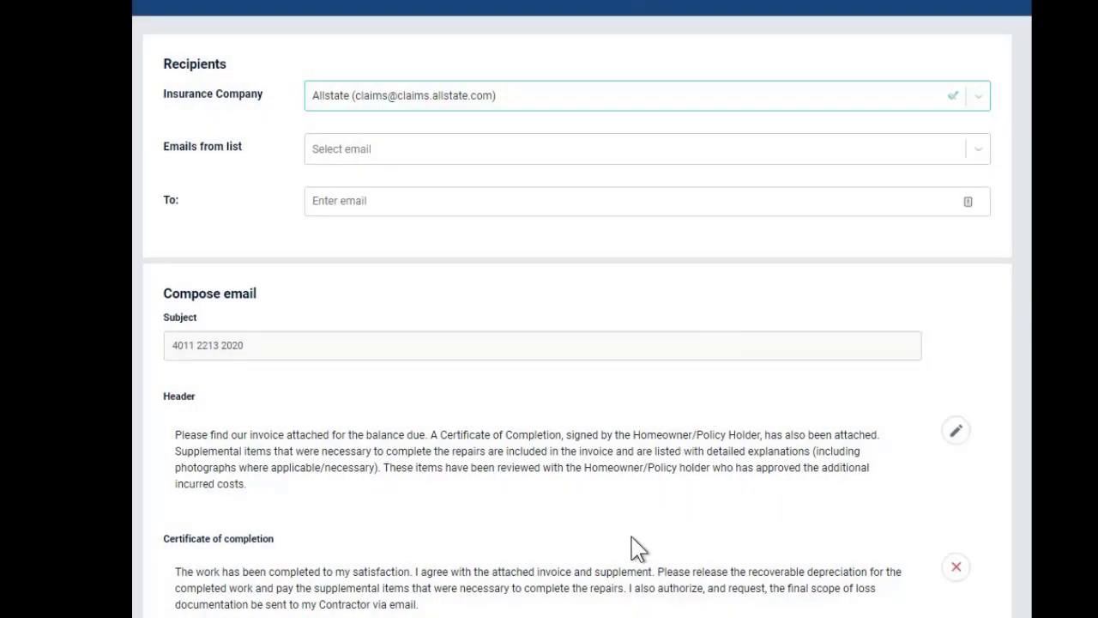
Fill the email's summation with the preset text that directs questions to the contractor's contact
scroll(632, 546, down, 6)
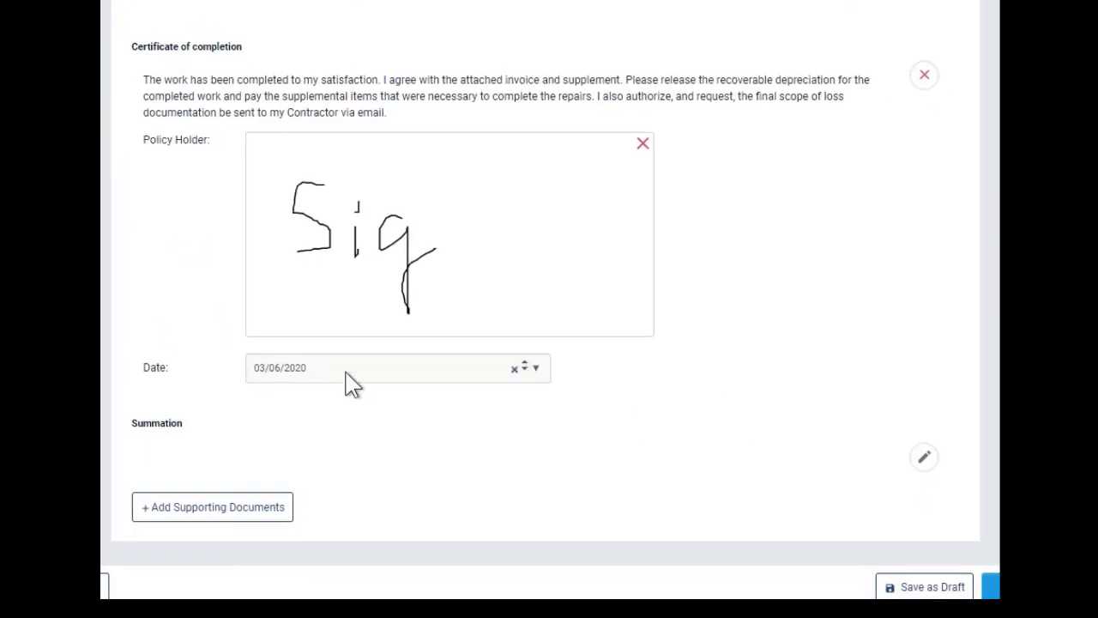
click(170, 460)
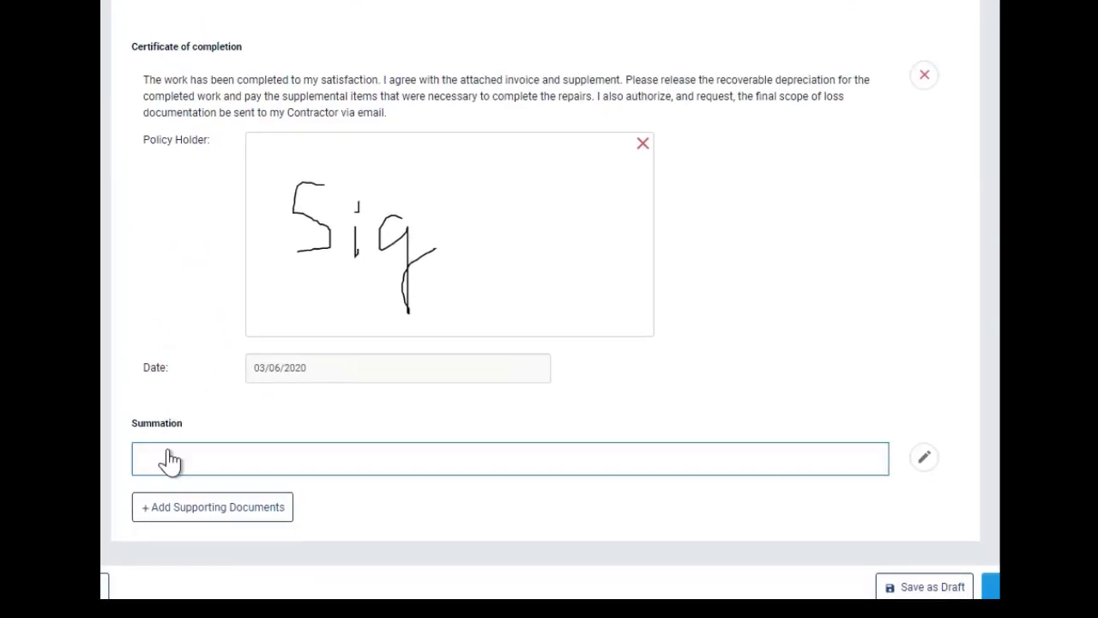
click(182, 460)
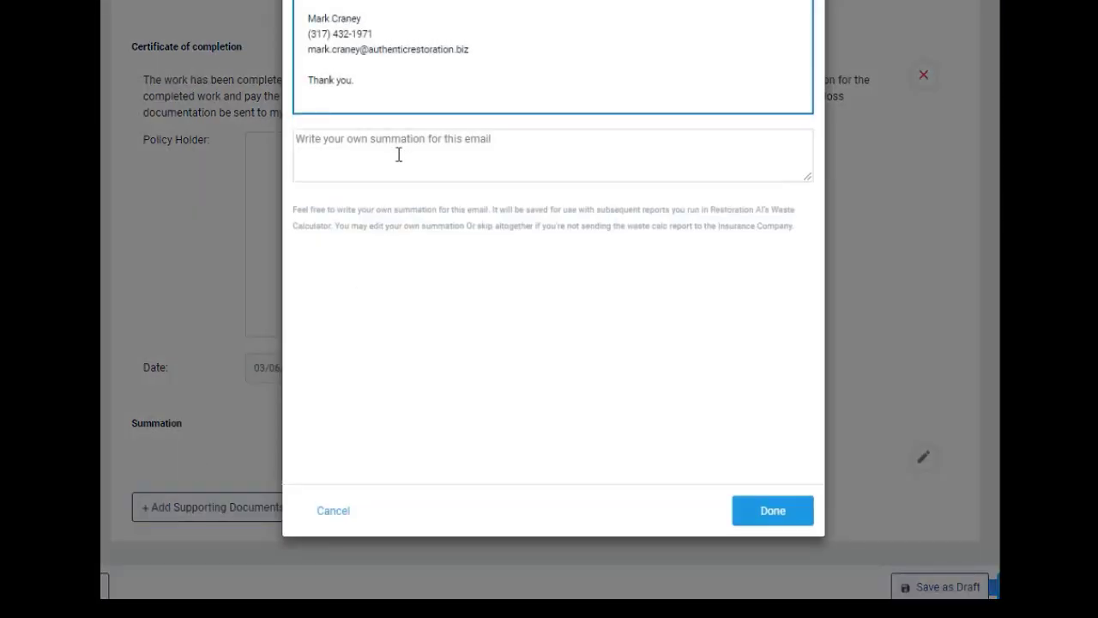
click(760, 519)
Attach the files "material main receipt" and "material main receipt 2" as supporting documents
scroll(429, 481, down, 2)
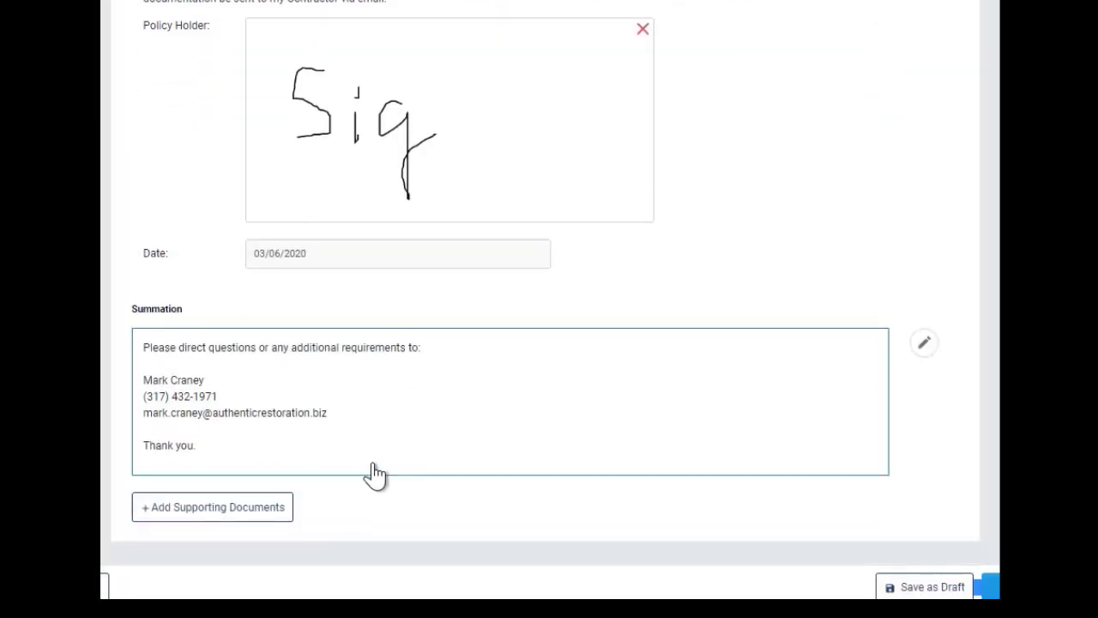
click(197, 510)
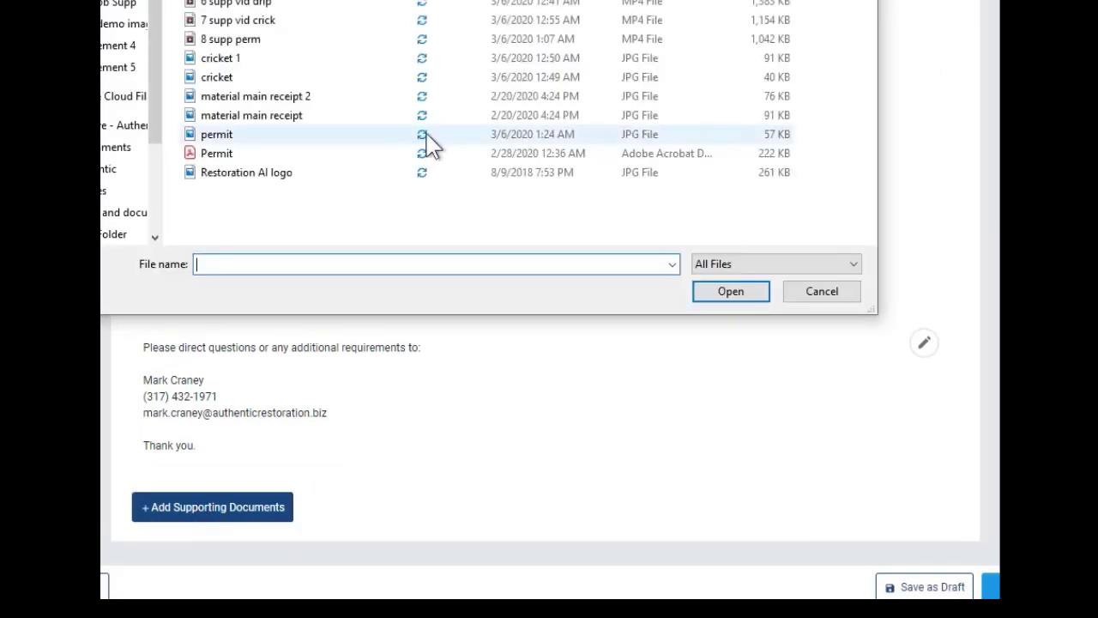
double_click(258, 115)
click(233, 546)
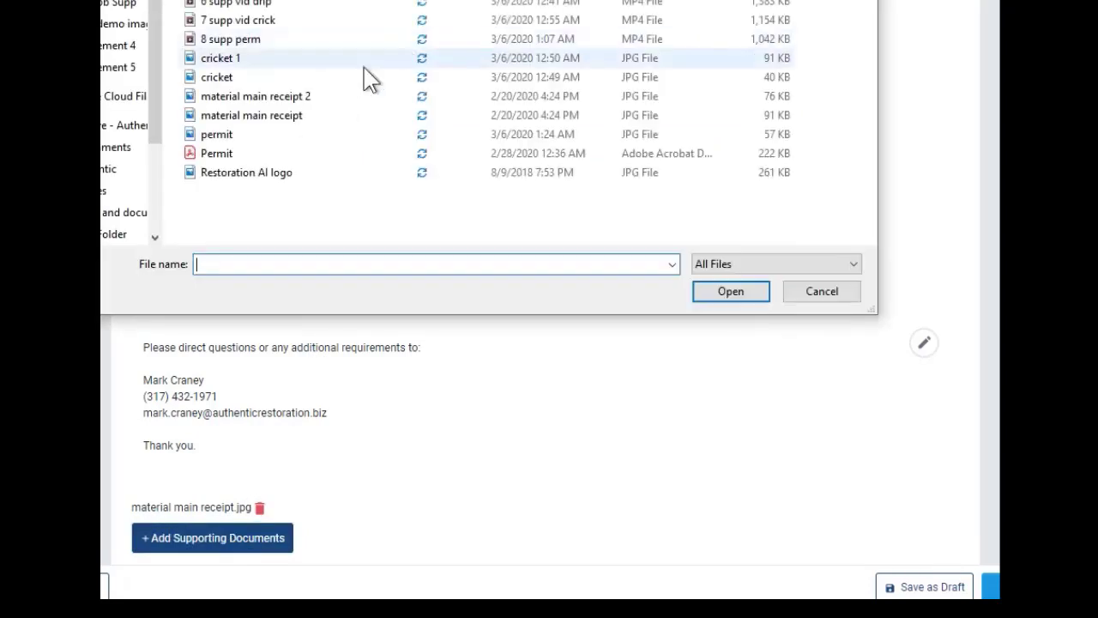
double_click(314, 98)
Open the email review and read through the supplement items, certificate, summation and attachments
scroll(630, 412, down, 1)
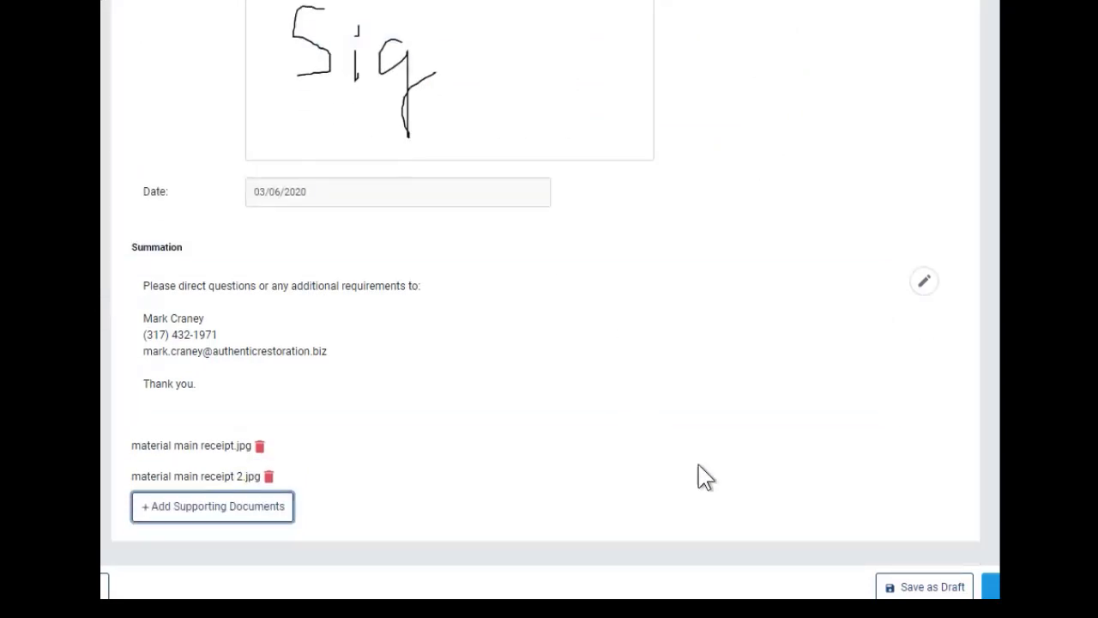
click(993, 587)
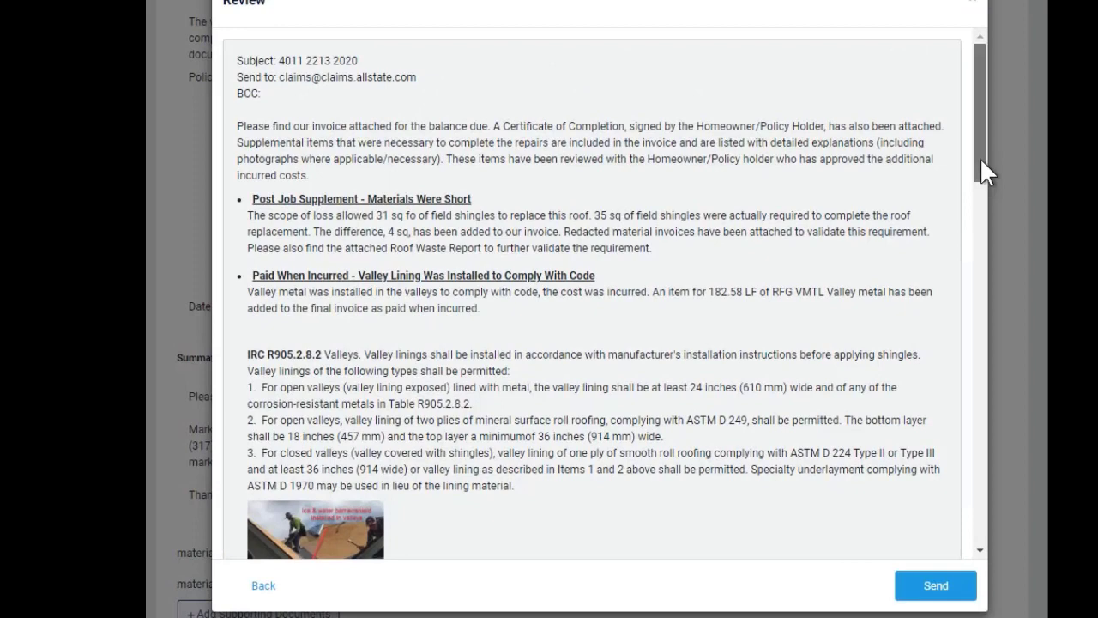
drag(981, 159, 969, 542)
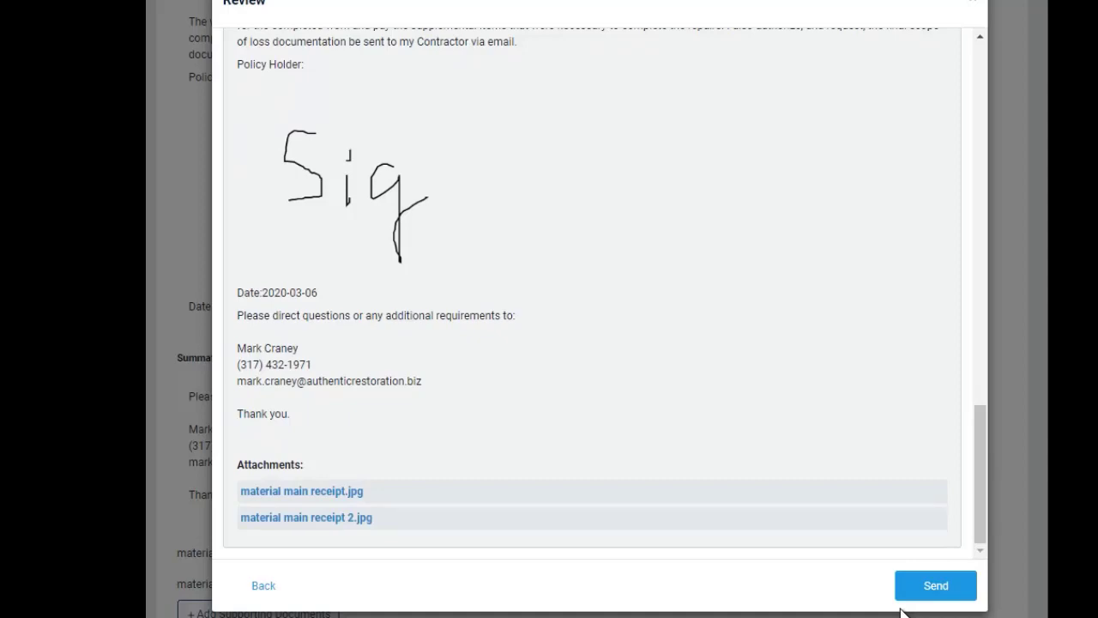